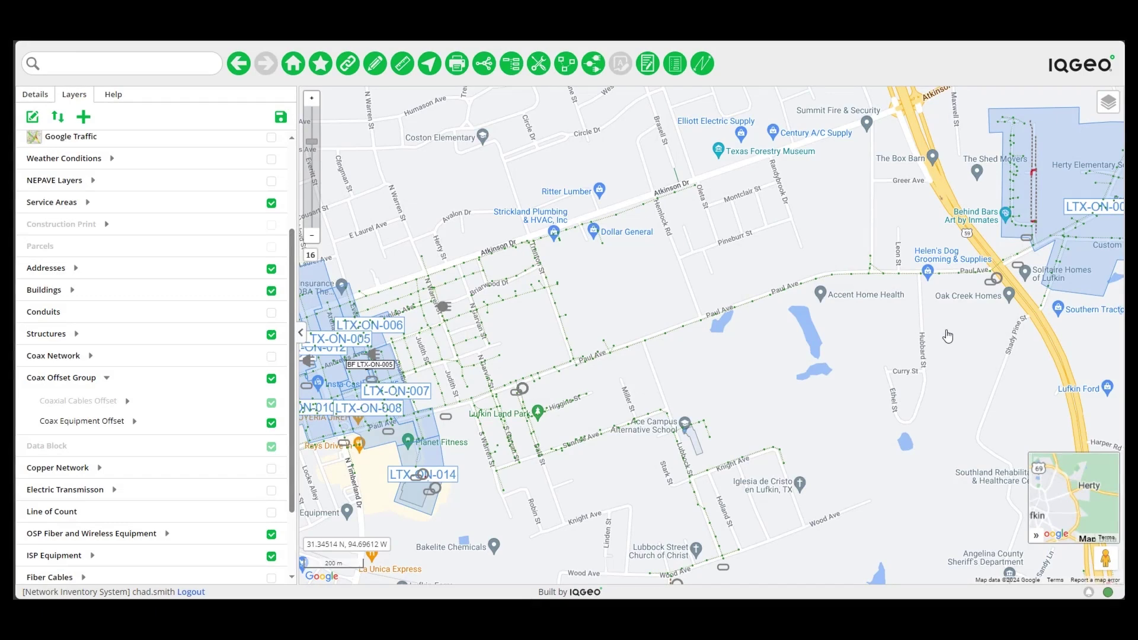
Zoom into Hopkins St, expand the Coaxial Cables Offset legend and toggle that layer off and on.
{"action": "scroll", "coordinate": [1061, 249], "scroll_direction": "up", "scroll_amount": 1}
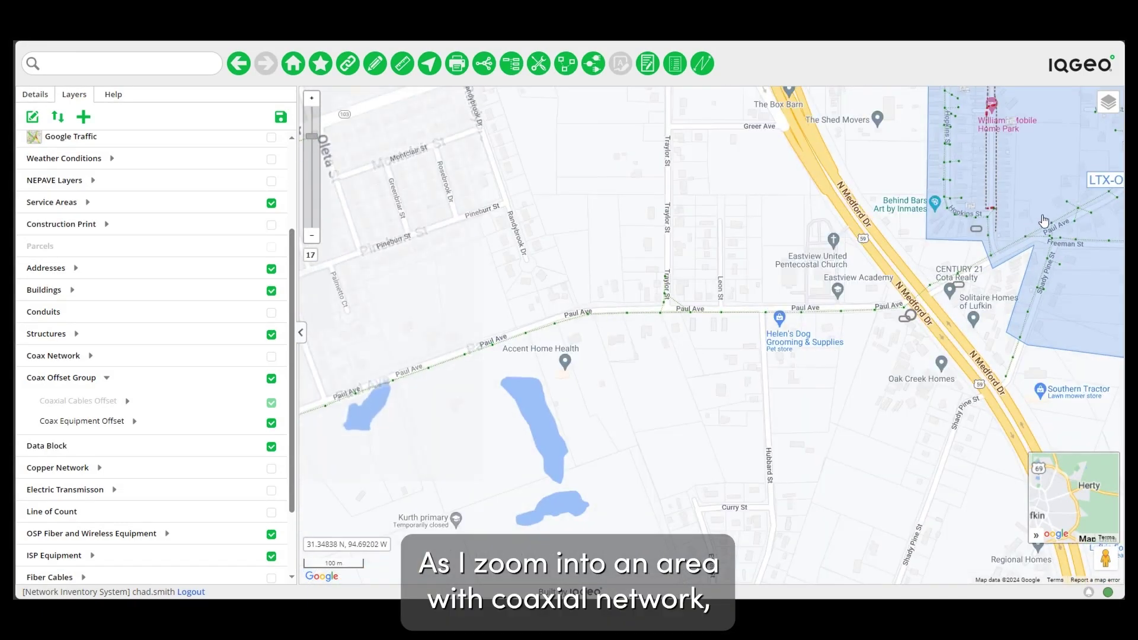
{"action": "scroll", "coordinate": [935, 226], "scroll_direction": "up", "scroll_amount": 1}
{"action": "scroll", "coordinate": [935, 227], "scroll_direction": "up", "scroll_amount": 2}
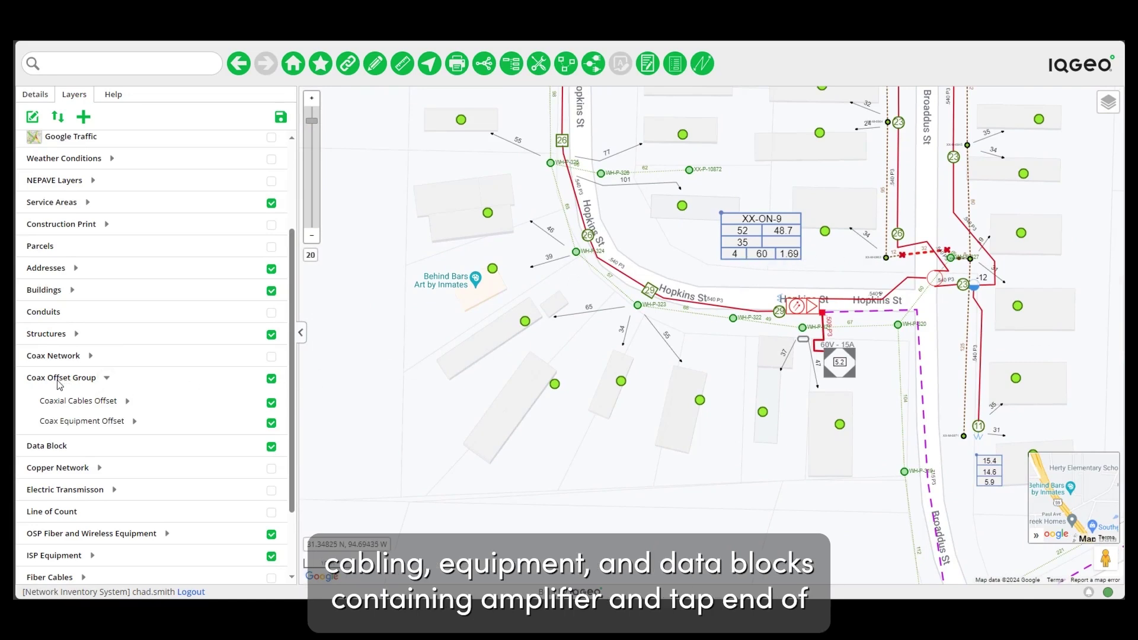
{"action": "left_click", "coordinate": [127, 402]}
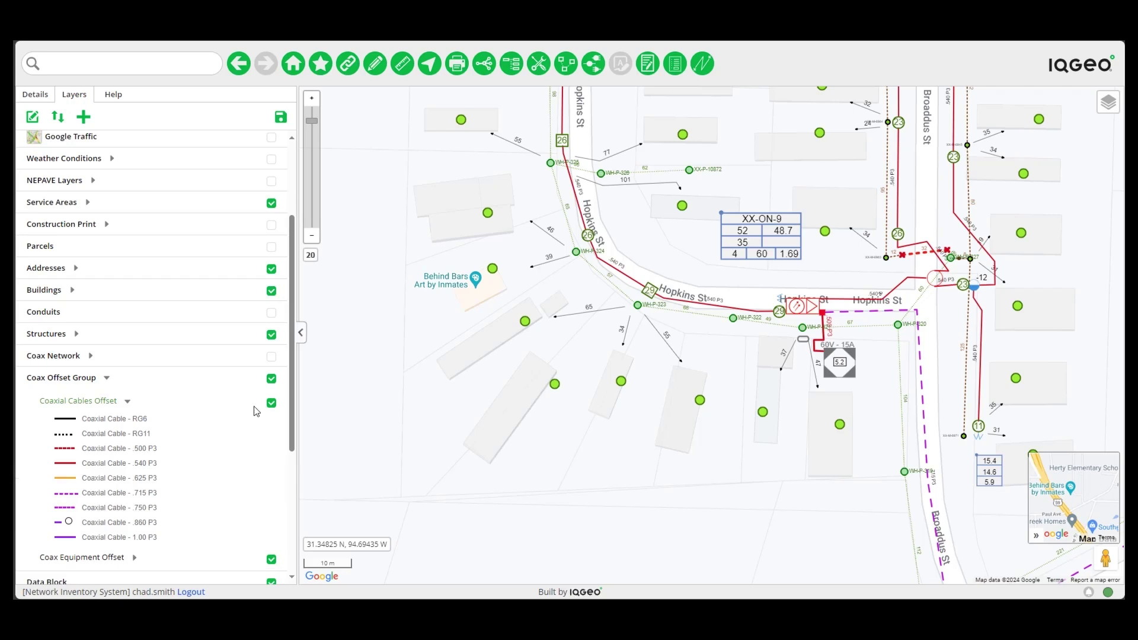
{"action": "left_click", "coordinate": [272, 404]}
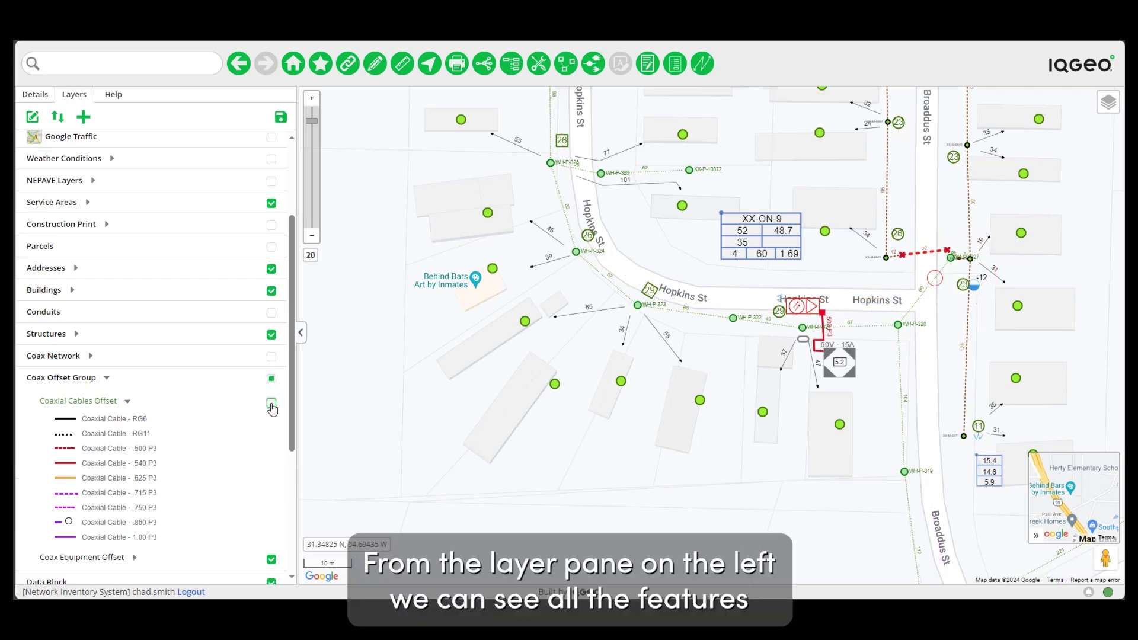
{"action": "left_click", "coordinate": [272, 404]}
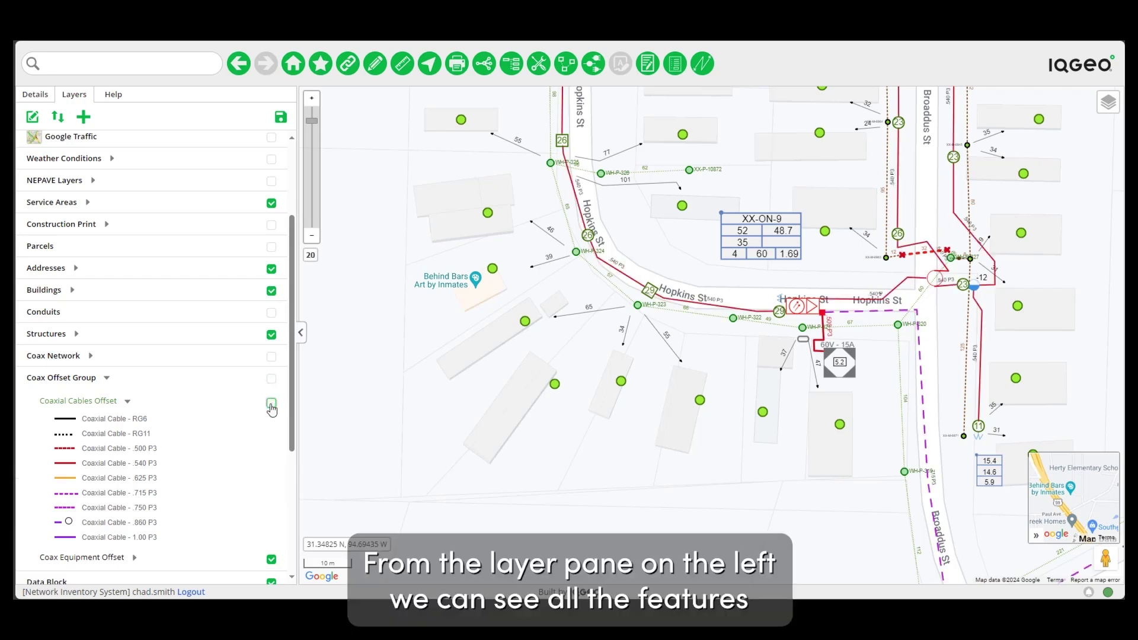
{"action": "left_click", "coordinate": [128, 402]}
Expand the Coax Equipment Offset legend to review its symbols, then collapse it.
{"action": "left_click", "coordinate": [135, 421]}
{"action": "scroll", "coordinate": [143, 462], "scroll_direction": "down", "scroll_amount": 3}
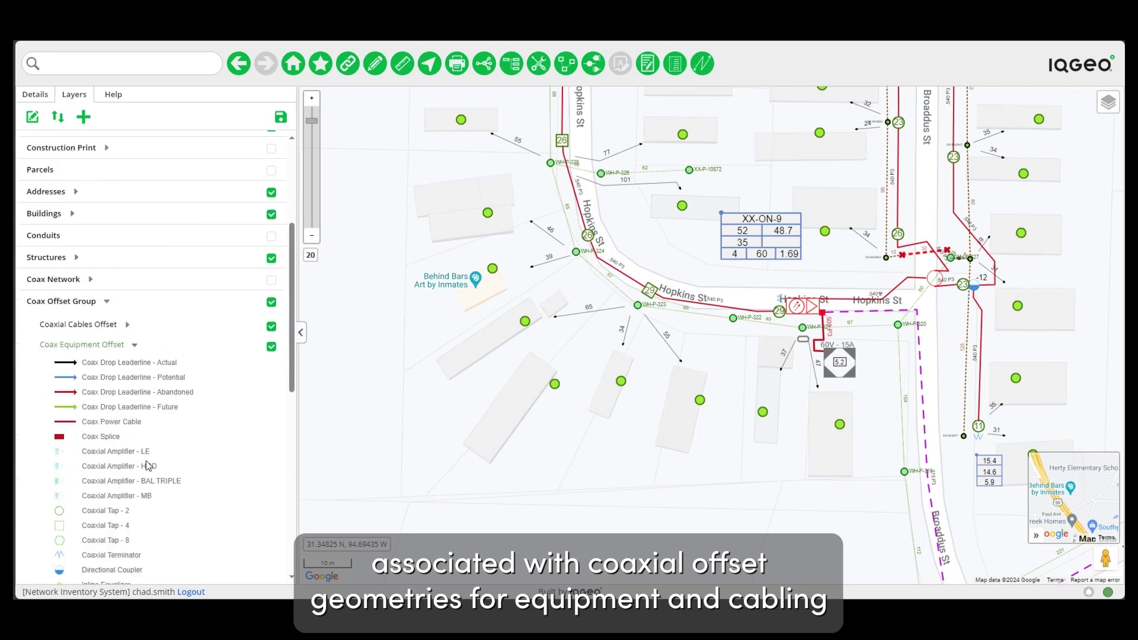
{"action": "scroll", "coordinate": [128, 484], "scroll_direction": "down", "scroll_amount": 2}
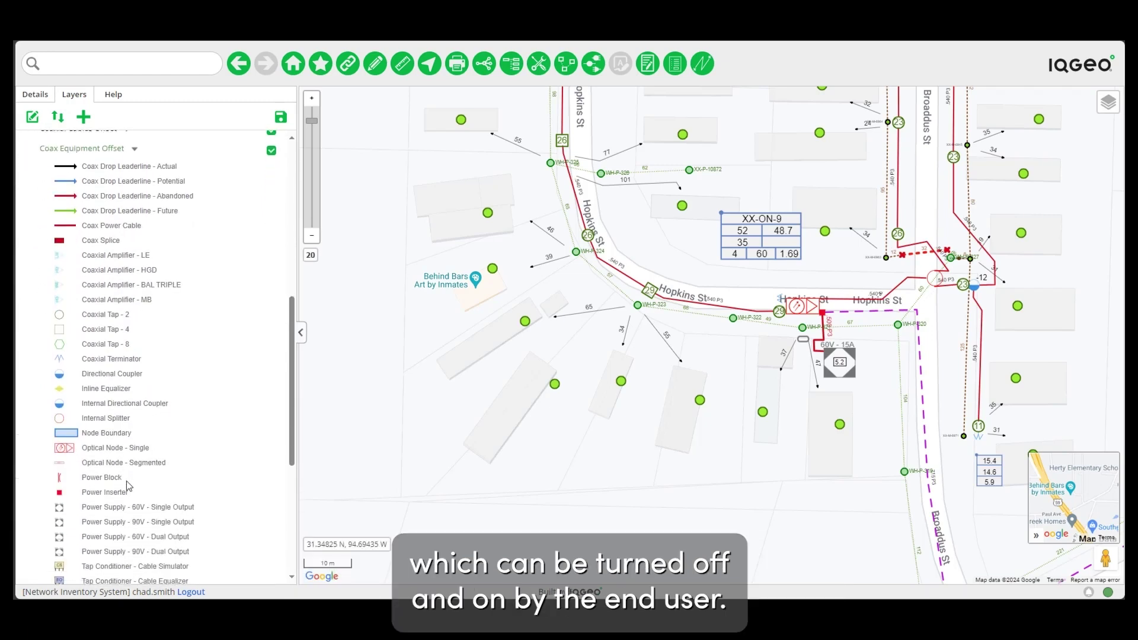
{"action": "scroll", "coordinate": [127, 486], "scroll_direction": "up", "scroll_amount": 5}
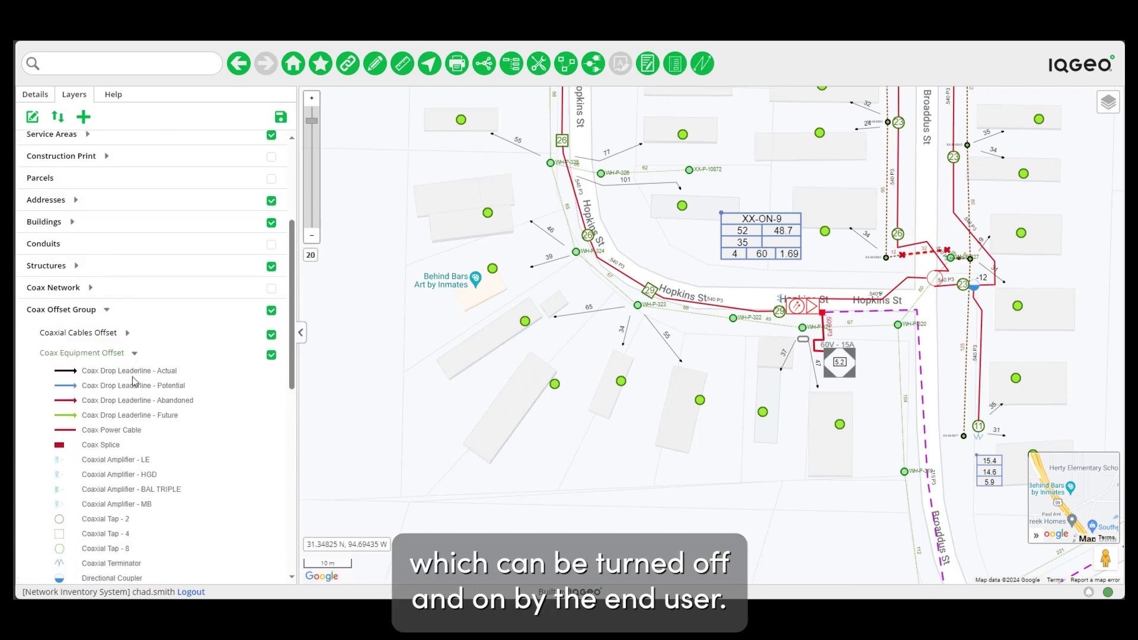
{"action": "left_click", "coordinate": [134, 353]}
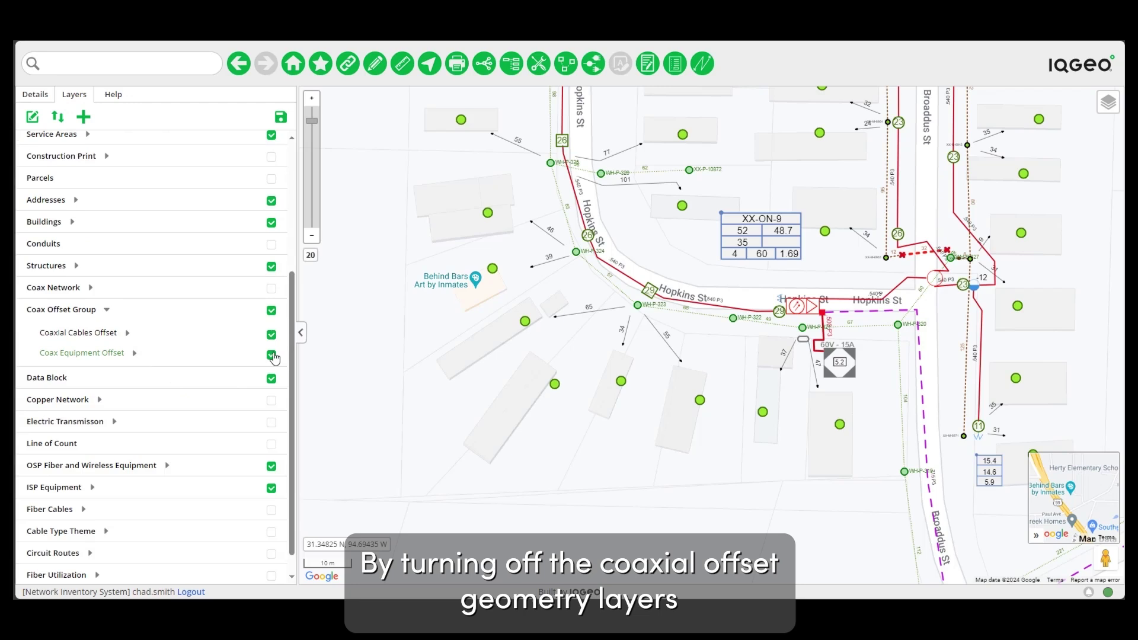
Toggle Coax Equipment Offset off and on, switch off Coax Offset Group, and select pole WH-P-321.
{"action": "left_click", "coordinate": [271, 355]}
{"action": "left_click", "coordinate": [272, 355]}
{"action": "left_click", "coordinate": [107, 311]}
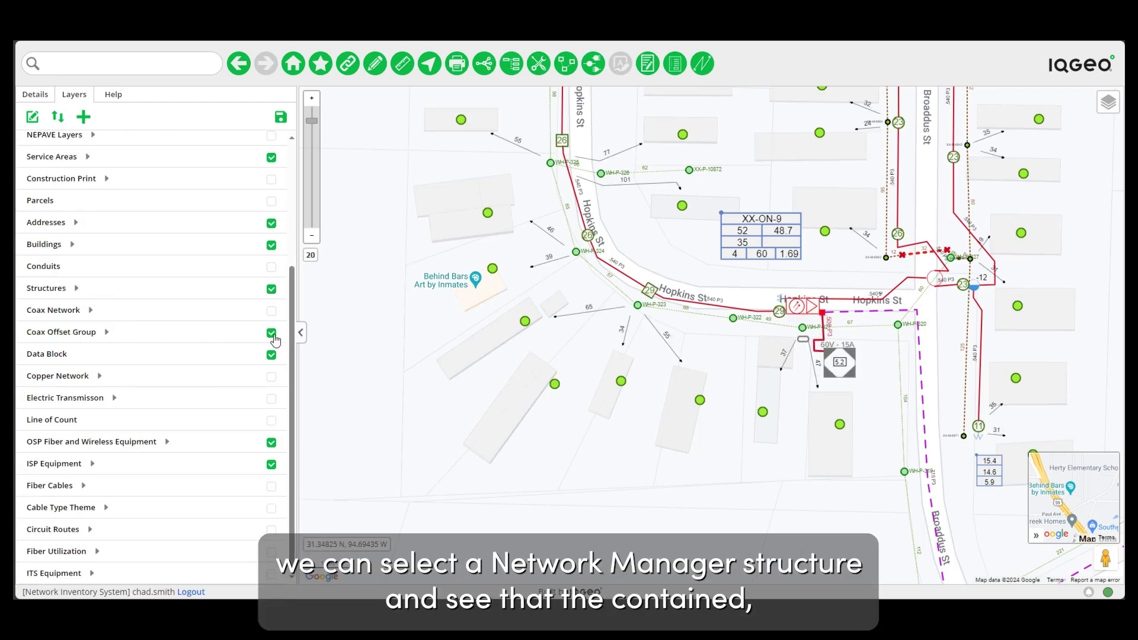
{"action": "left_click", "coordinate": [271, 333]}
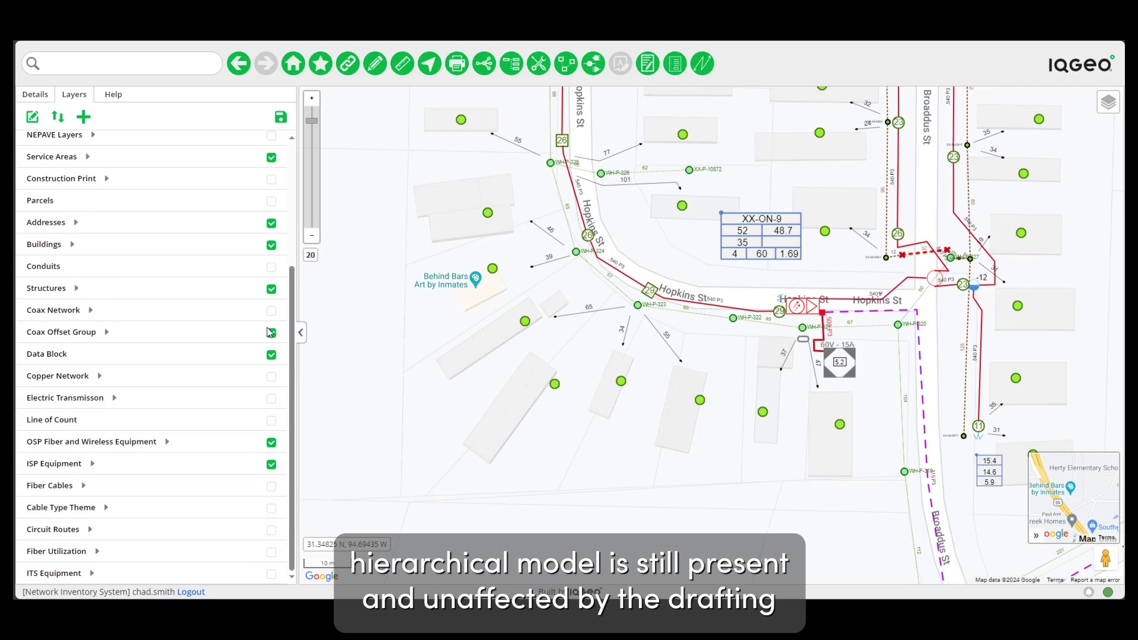
{"action": "left_click", "coordinate": [803, 329]}
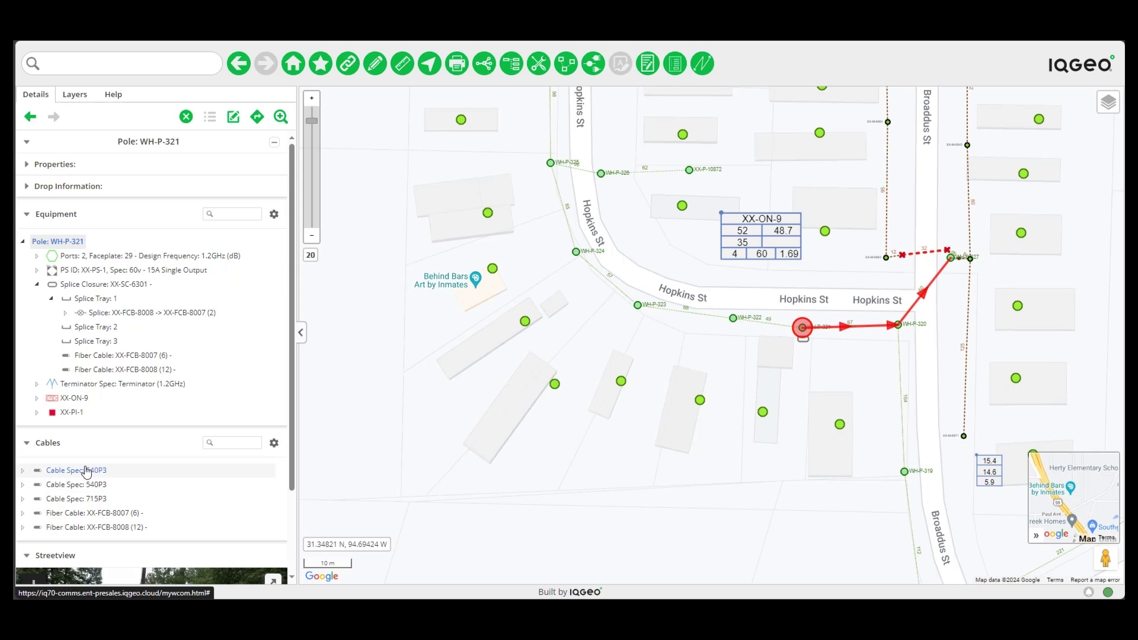
View pole WH-P-321's structure schematic, then close it.
{"action": "left_click", "coordinate": [513, 64]}
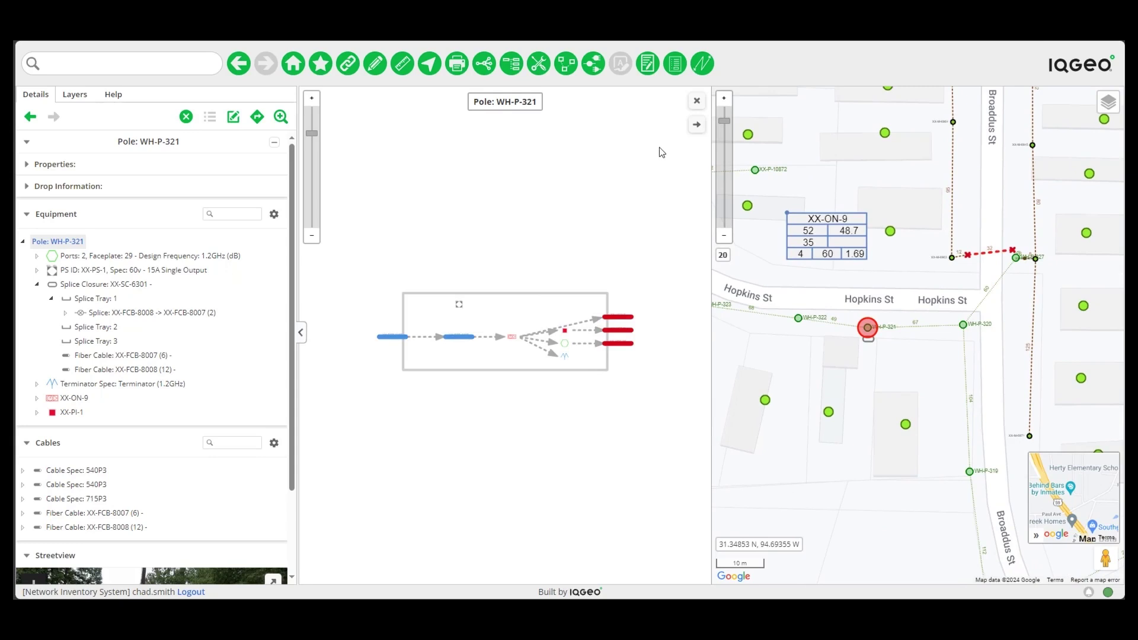
{"action": "left_click", "coordinate": [696, 102]}
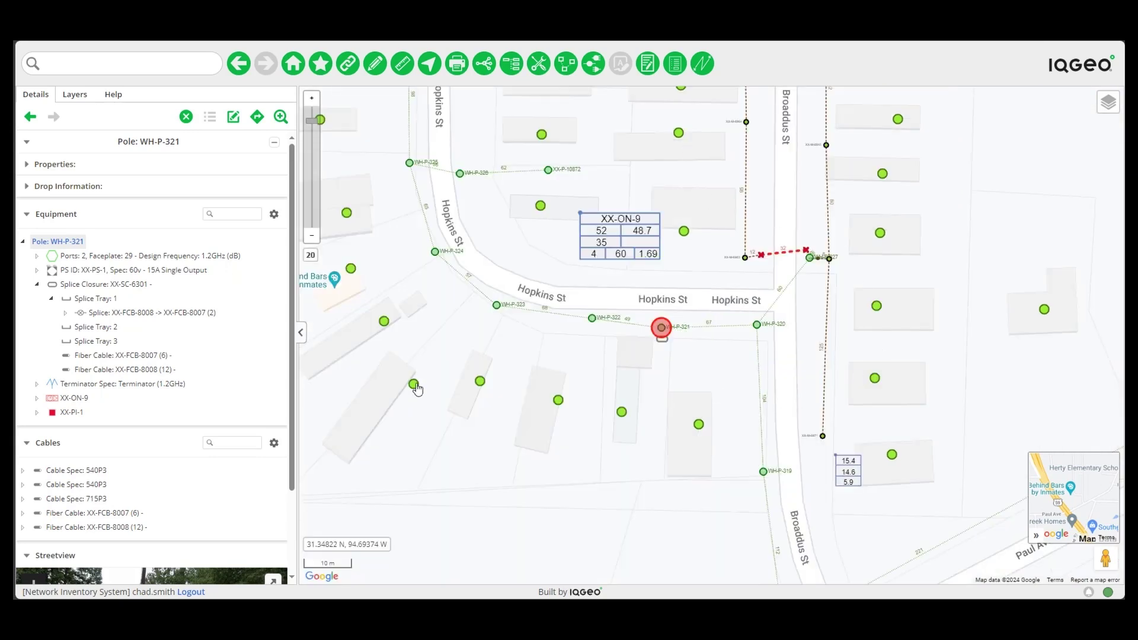
Back in the layer list, re-enable Coax Offset Group and select the red 540P3 cable.
{"action": "left_click", "coordinate": [75, 94]}
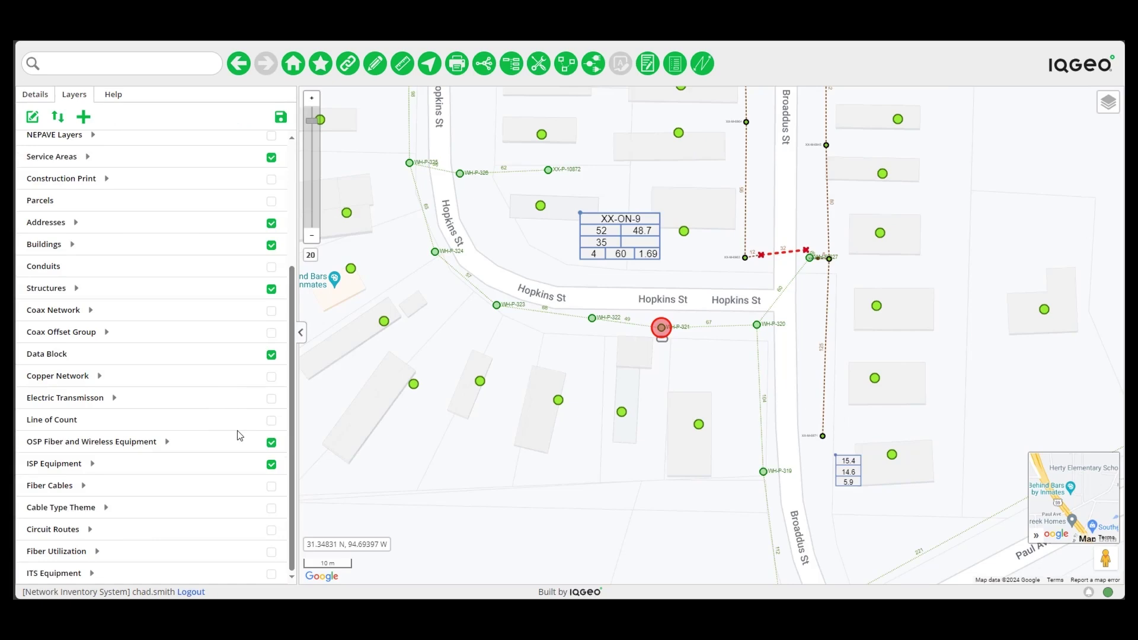
{"action": "left_click", "coordinate": [271, 332]}
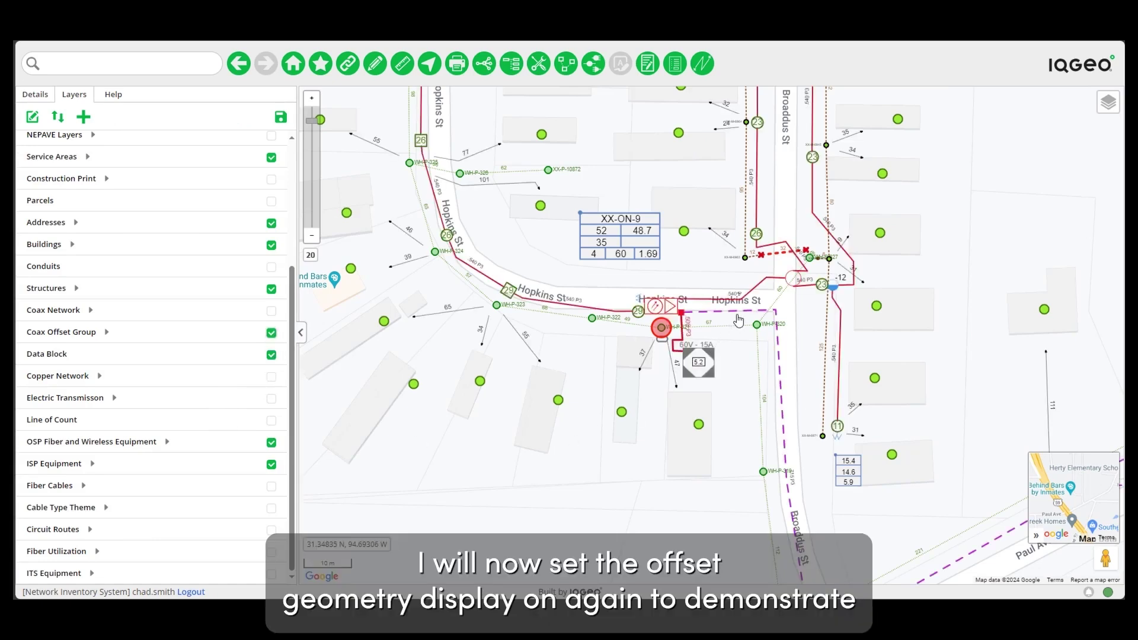
{"action": "left_click", "coordinate": [760, 289]}
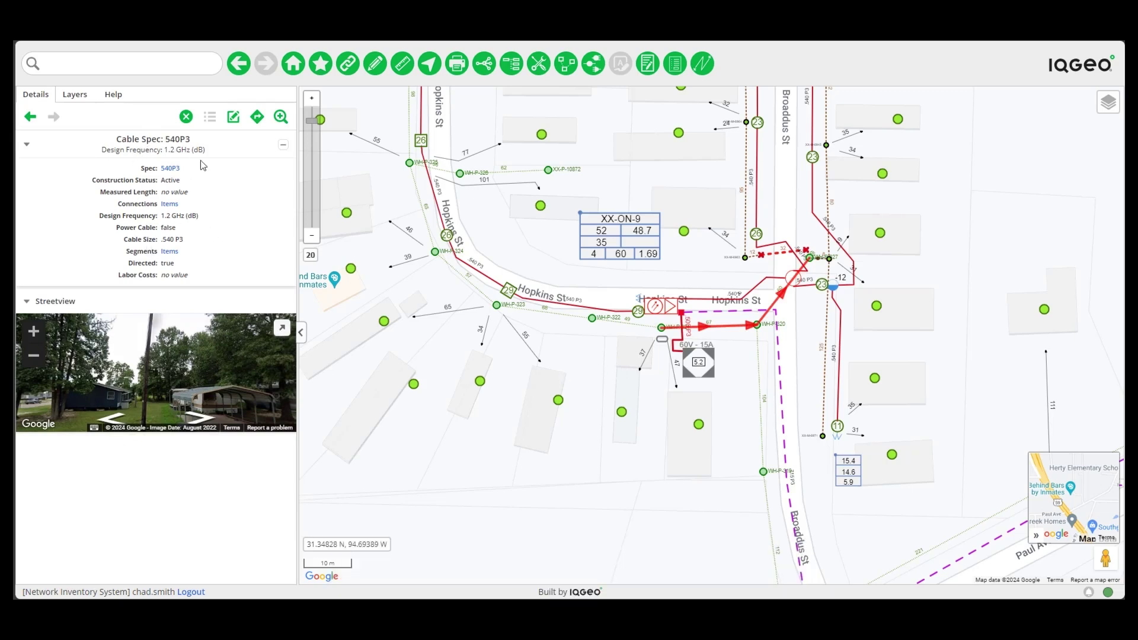
Reshape the 540P3 cable's offset line by dragging two vertices along Hopkins St, then save.
{"action": "left_click", "coordinate": [233, 116]}
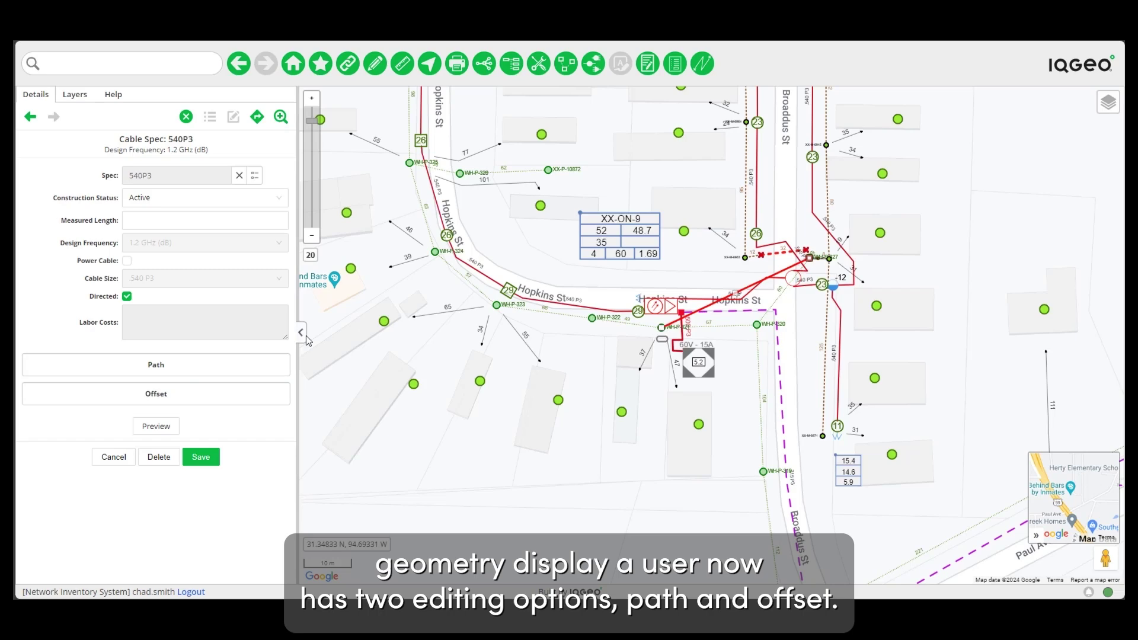
{"action": "left_click", "coordinate": [165, 400]}
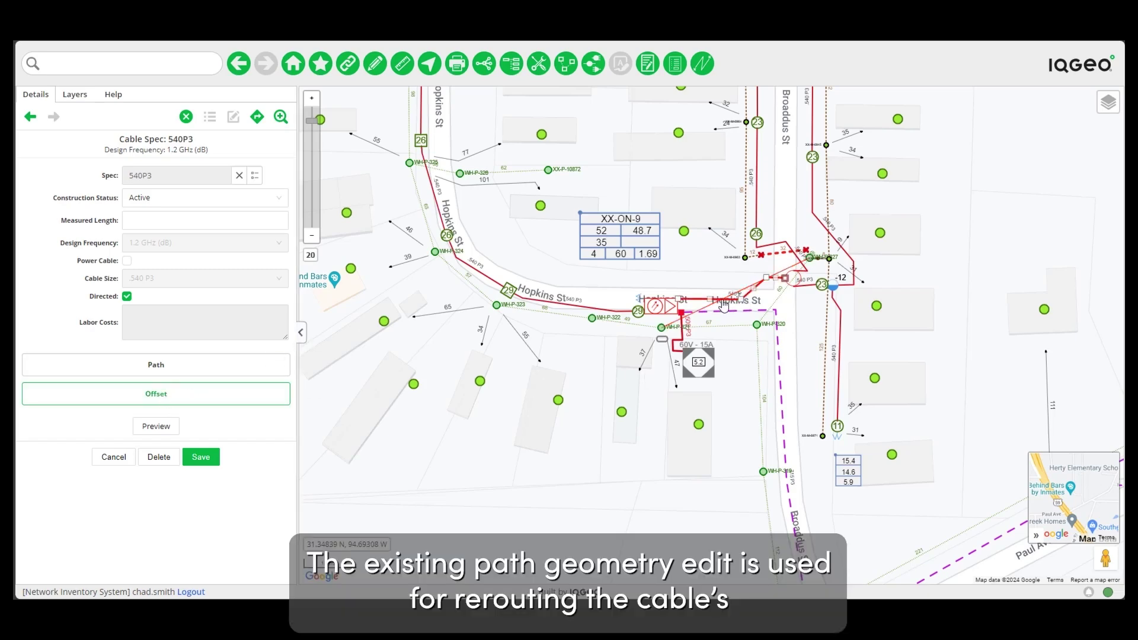
{"action": "scroll", "coordinate": [774, 295], "scroll_direction": "up", "scroll_amount": 1}
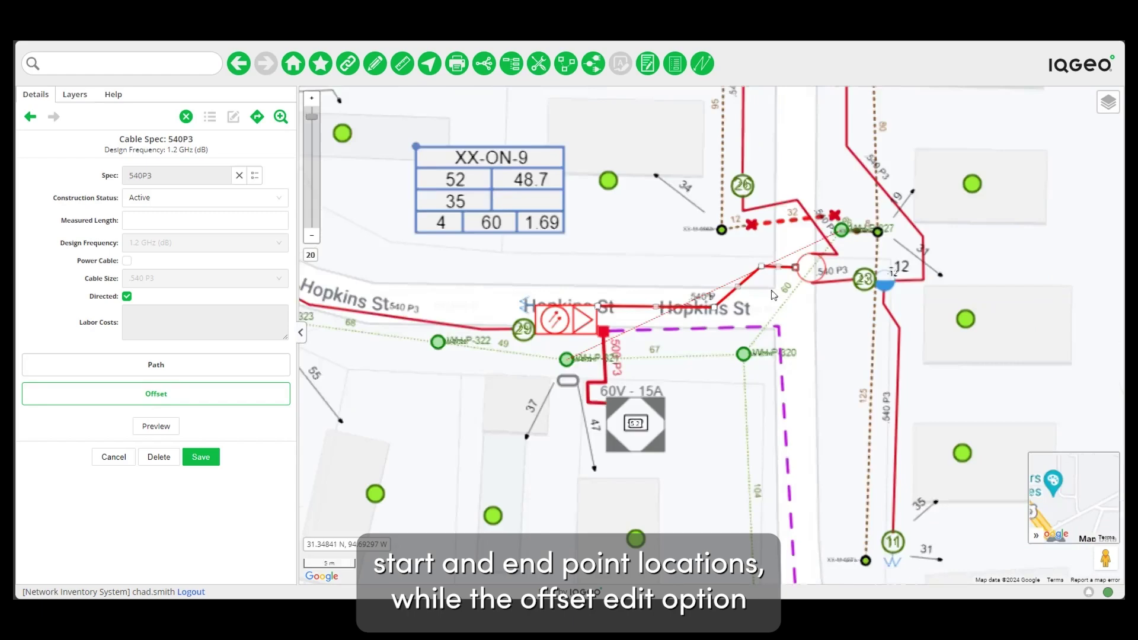
{"action": "scroll", "coordinate": [772, 289], "scroll_direction": "up", "scroll_amount": 1}
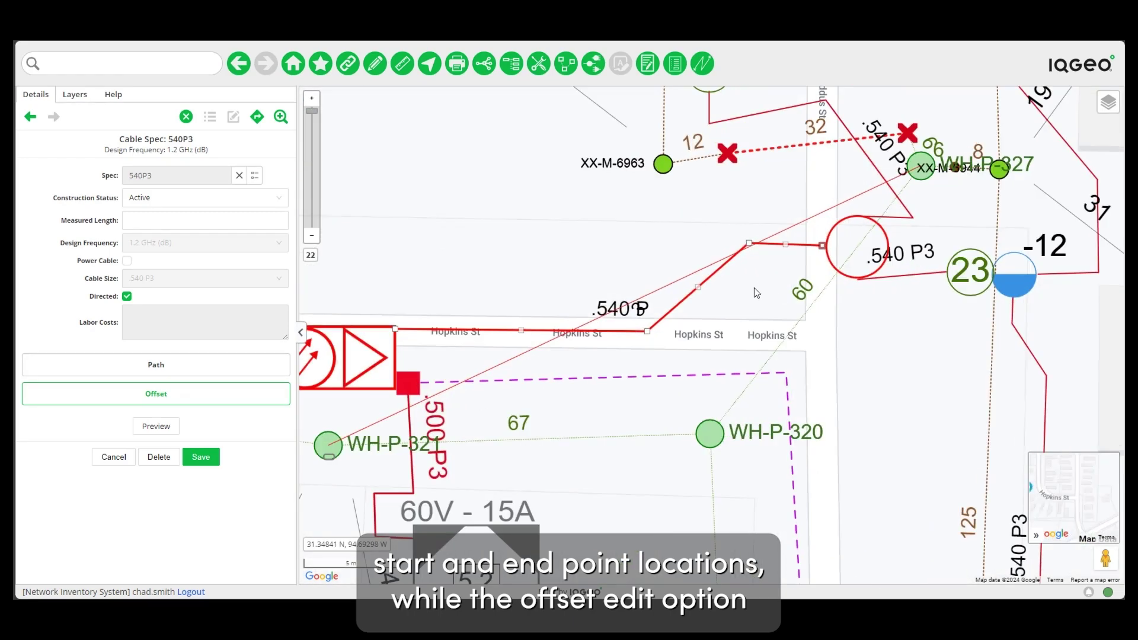
{"action": "left_click_drag", "start_coordinate": [749, 243], "coordinate": [796, 255]}
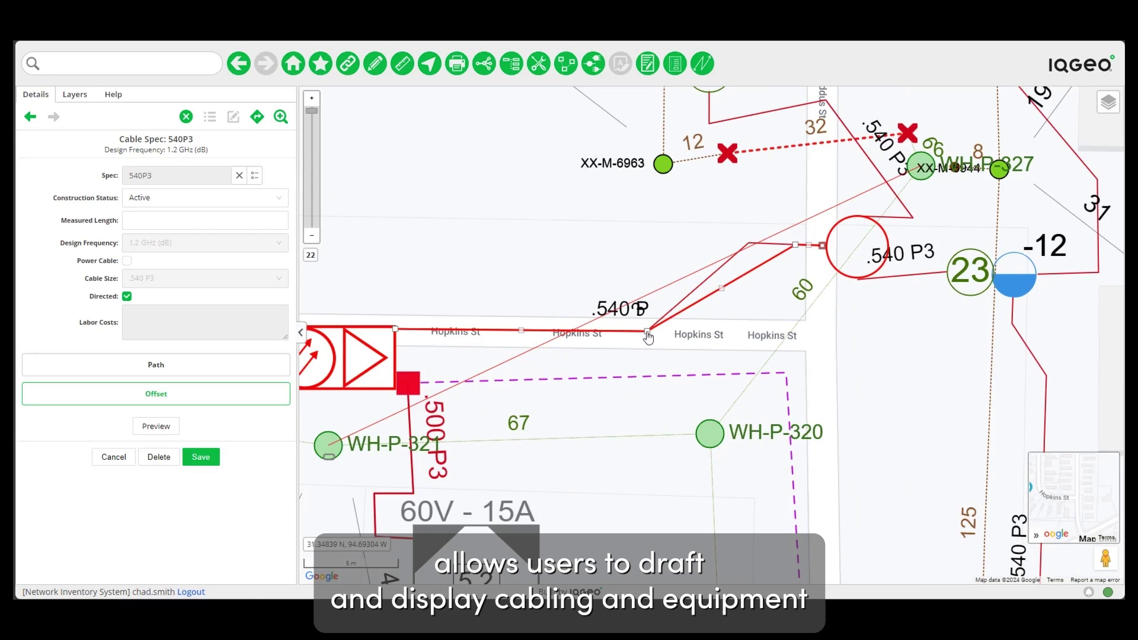
{"action": "left_click_drag", "start_coordinate": [648, 336], "coordinate": [748, 321]}
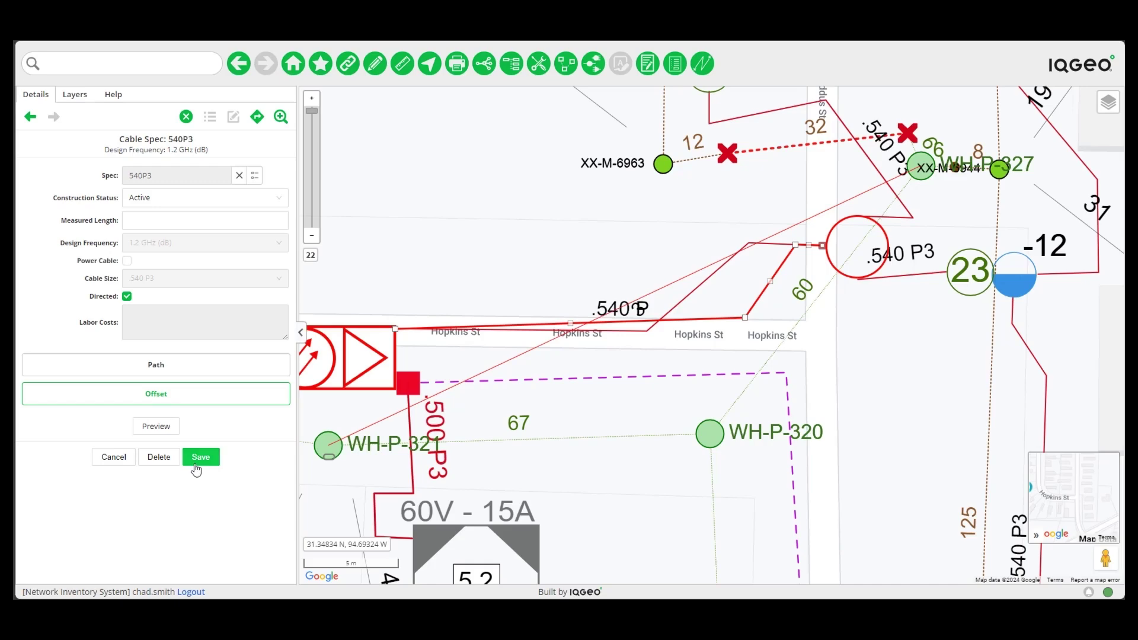
{"action": "left_click", "coordinate": [201, 458]}
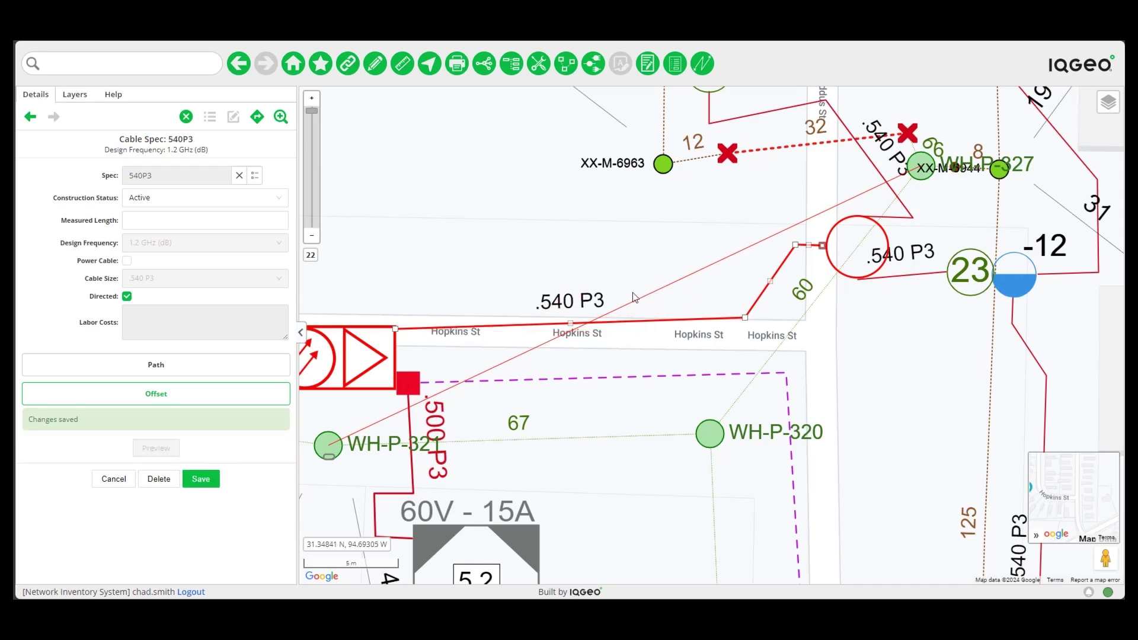
{"action": "scroll", "coordinate": [693, 313], "scroll_direction": "down", "scroll_amount": 2}
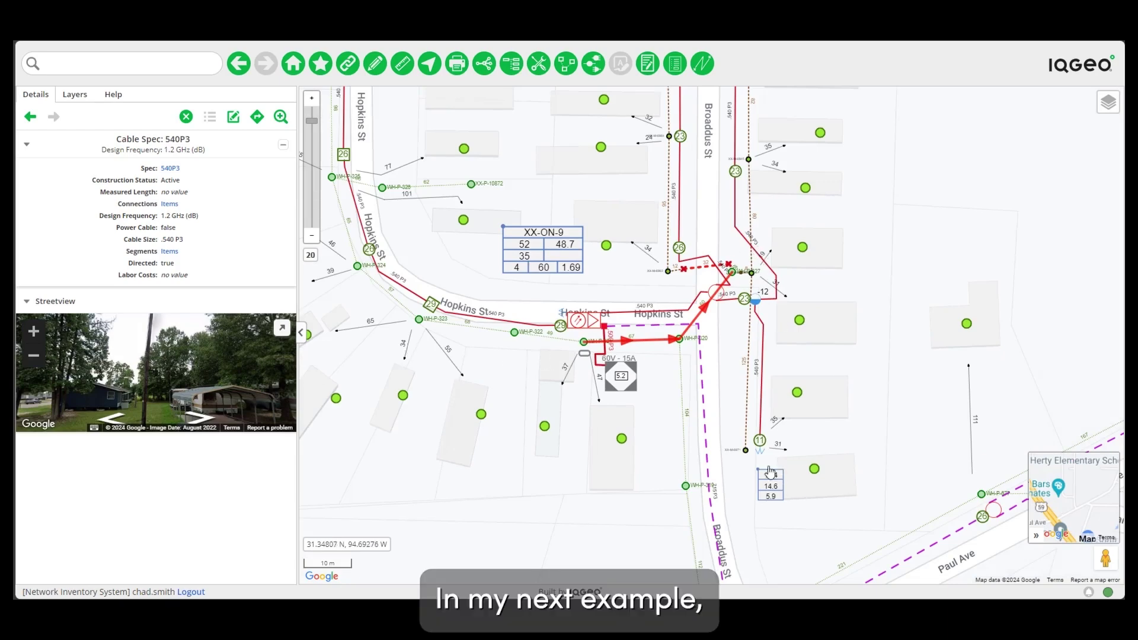
Clear the cable selection and select the terminator in housing XX-M-6971 below node 11.
{"action": "scroll", "coordinate": [769, 474], "scroll_direction": "up", "scroll_amount": 1}
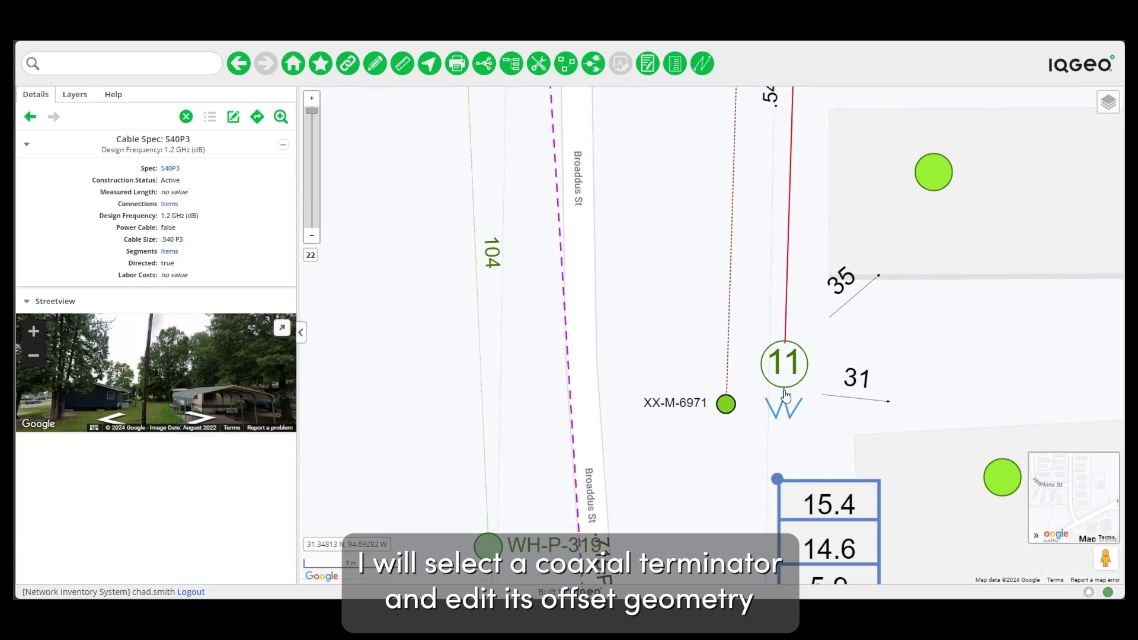
{"action": "left_click", "coordinate": [782, 477]}
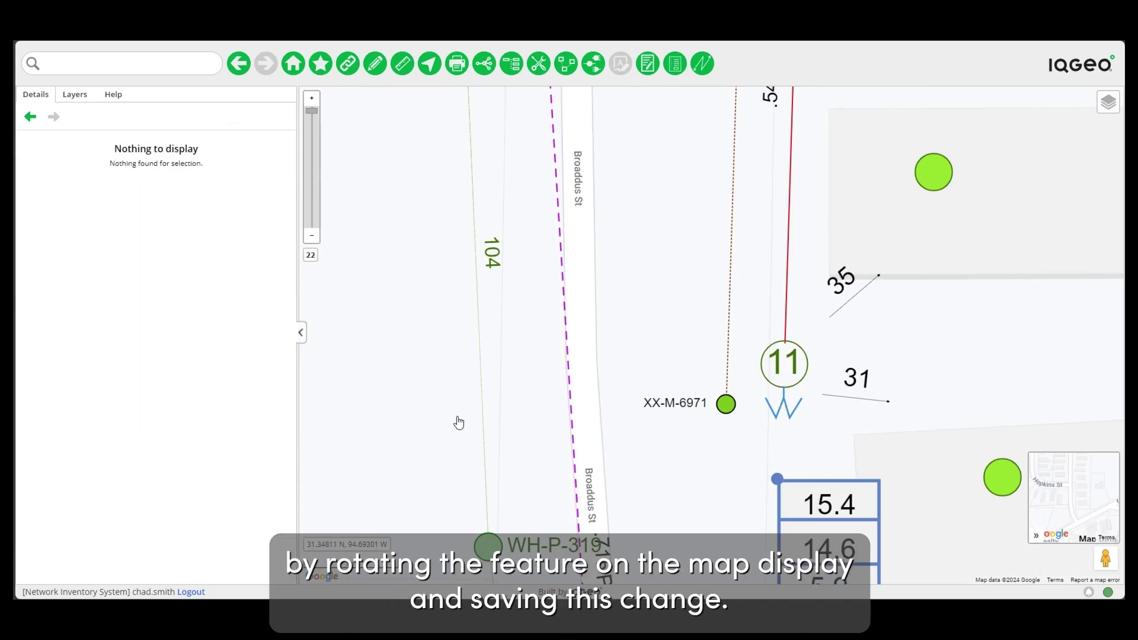
{"action": "scroll", "coordinate": [773, 425], "scroll_direction": "down", "scroll_amount": 1}
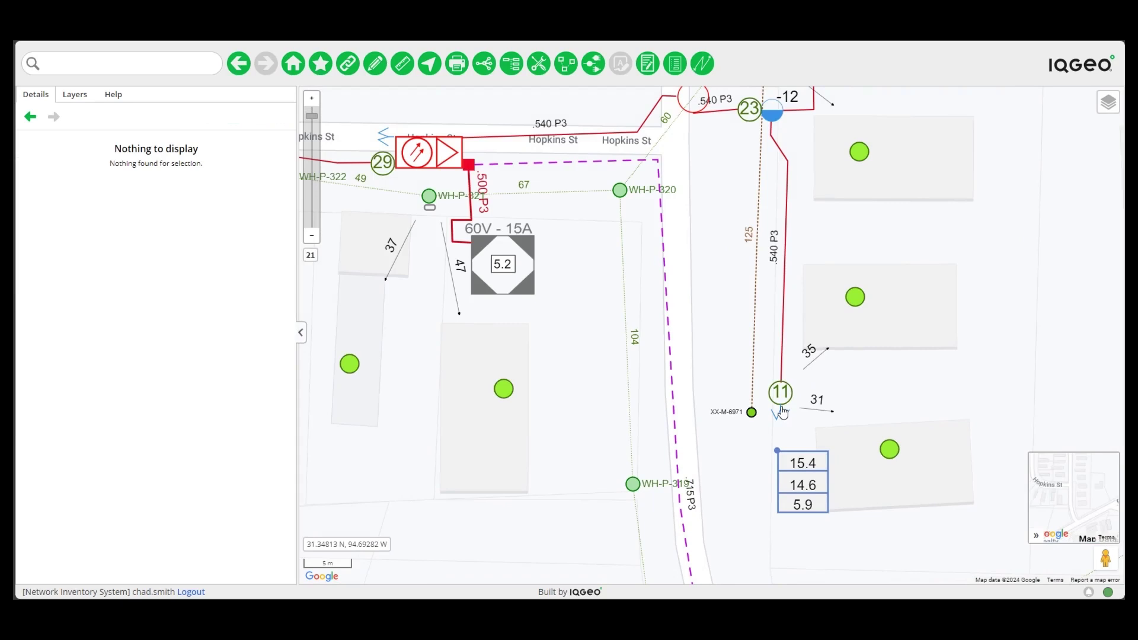
{"action": "left_click", "coordinate": [717, 462]}
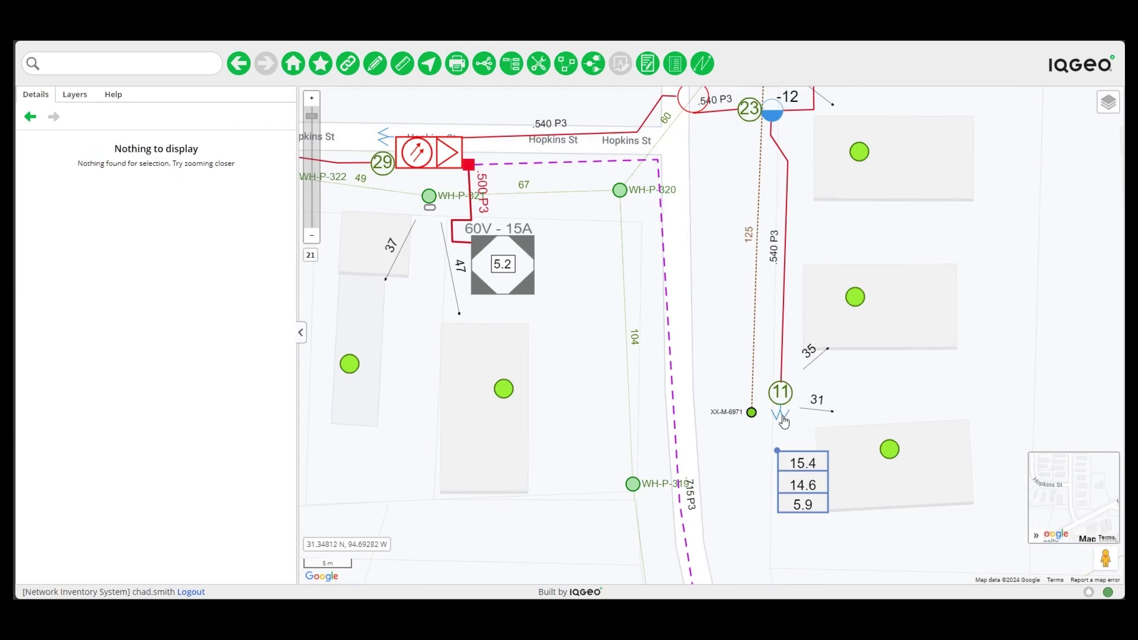
{"action": "left_click", "coordinate": [784, 433]}
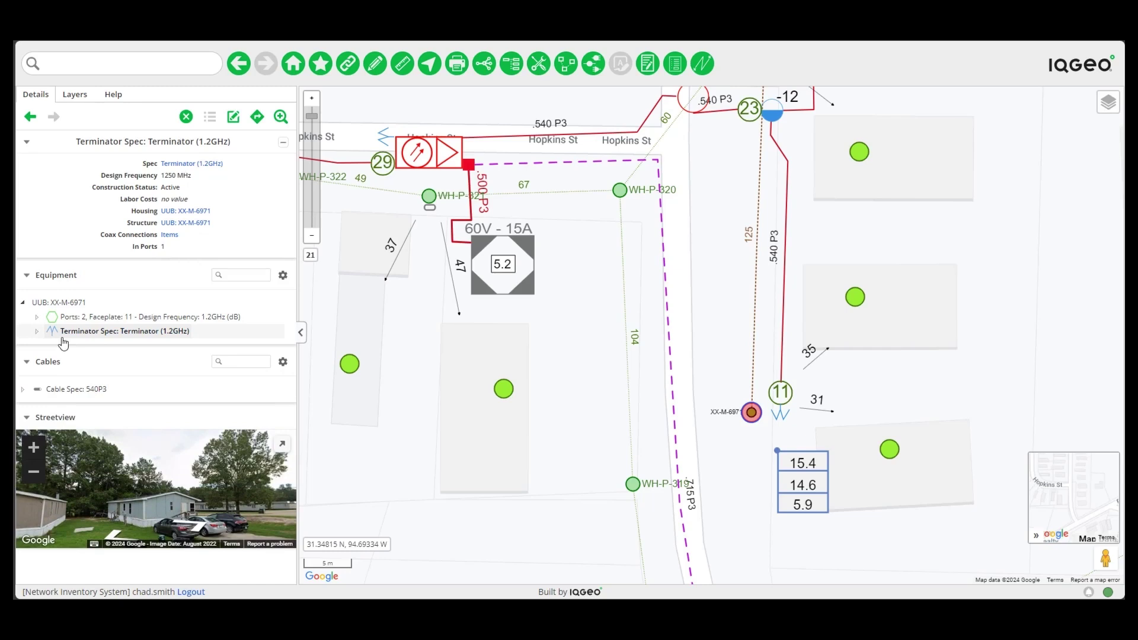
Rotate the terminator's offset symbol to a new orientation and save it.
{"action": "left_click", "coordinate": [233, 117]}
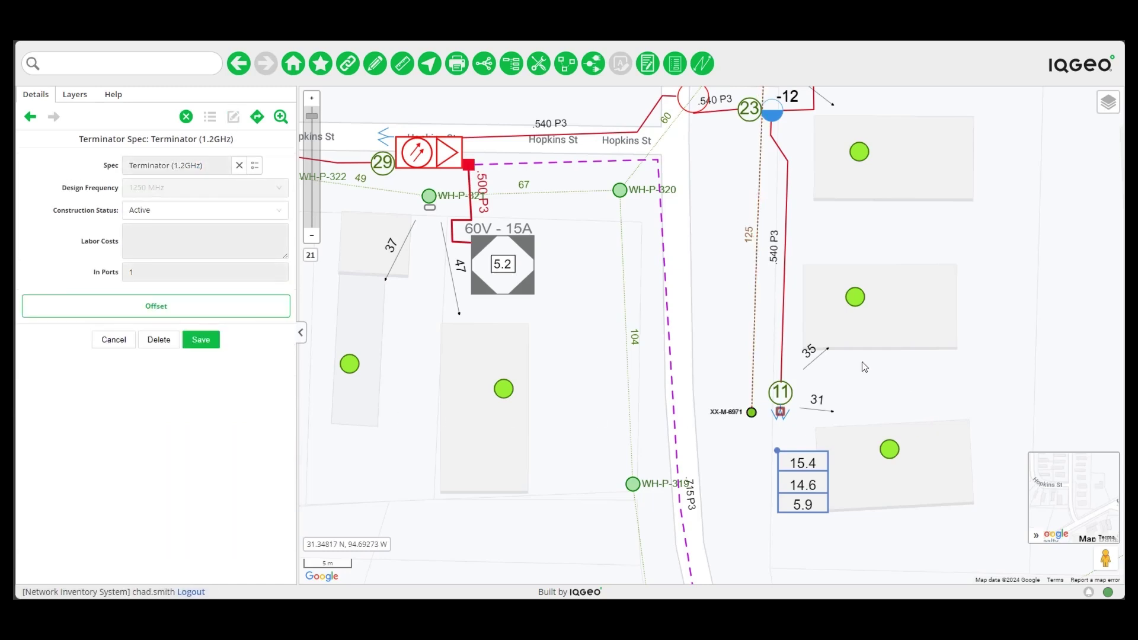
{"action": "left_click", "coordinate": [780, 471]}
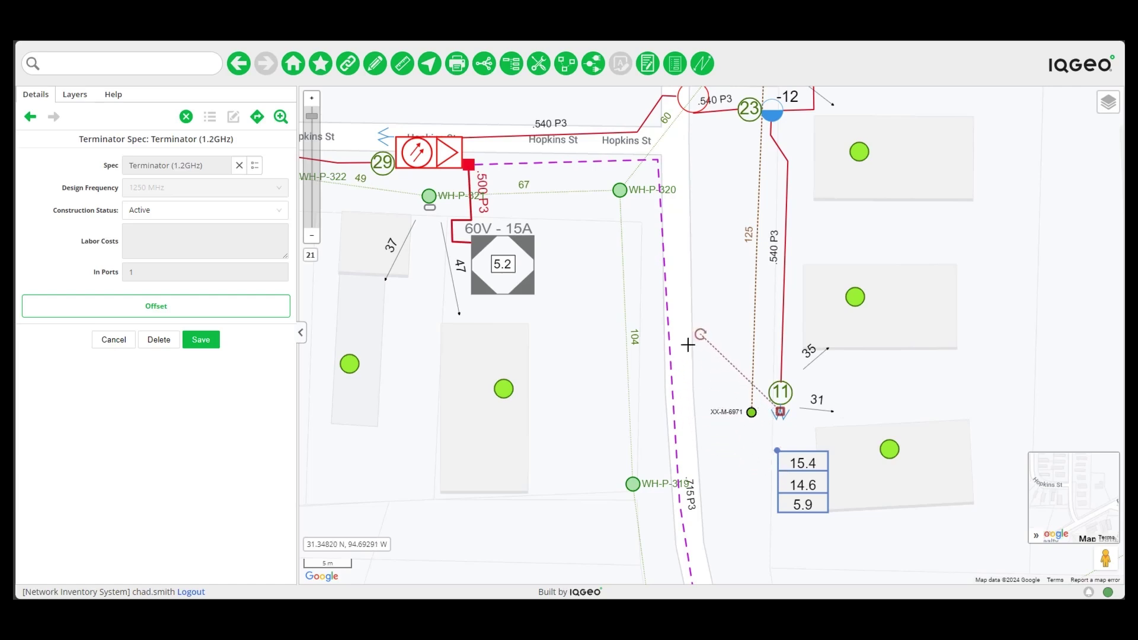
{"action": "left_click", "coordinate": [659, 403]}
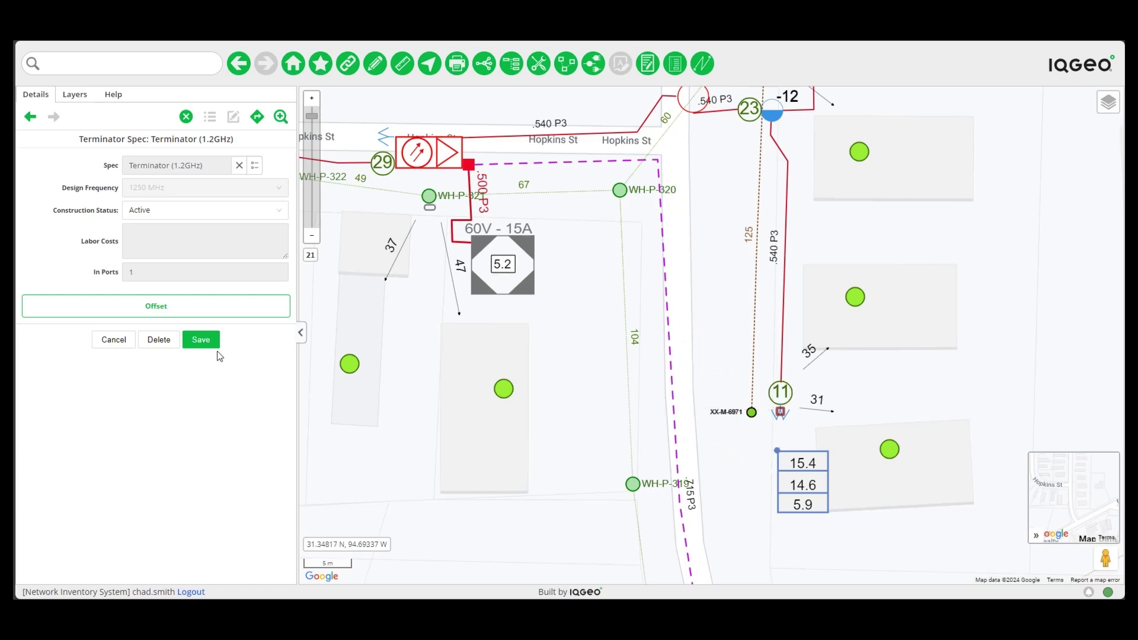
{"action": "left_click", "coordinate": [202, 341]}
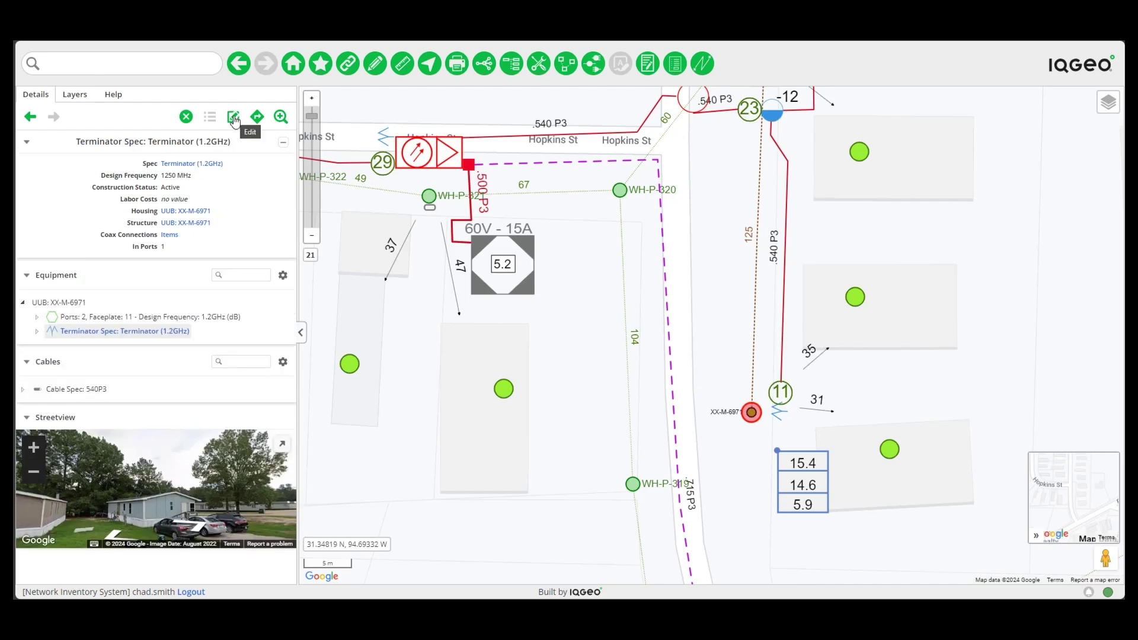
{"action": "left_click", "coordinate": [234, 117]}
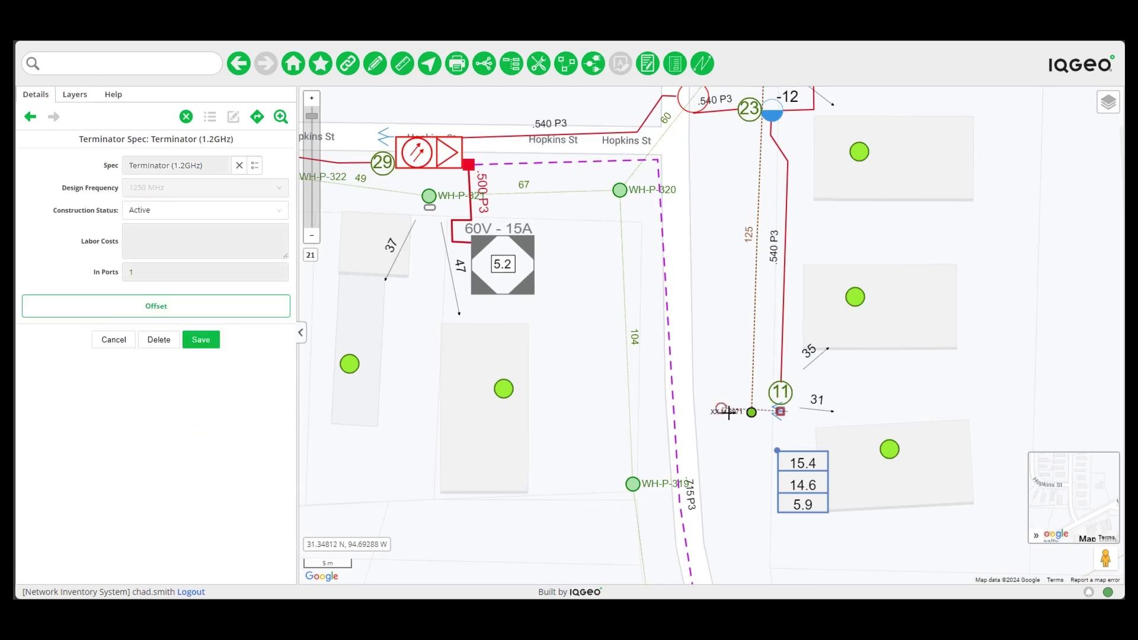
{"action": "left_click_drag", "start_coordinate": [719, 408], "coordinate": [775, 554]}
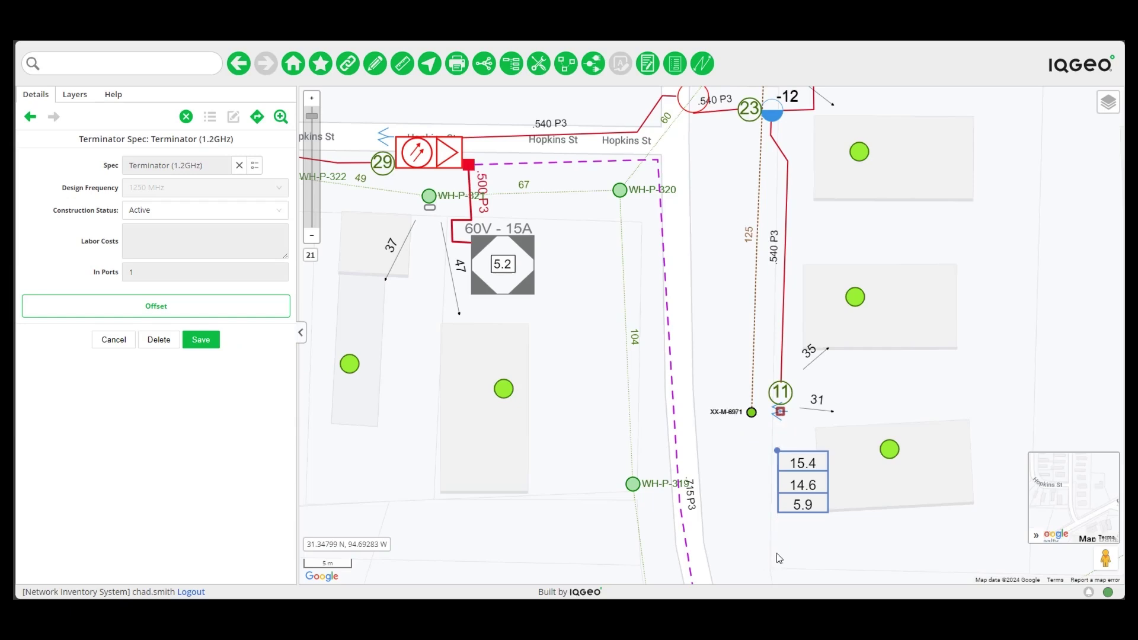
{"action": "left_click", "coordinate": [201, 340]}
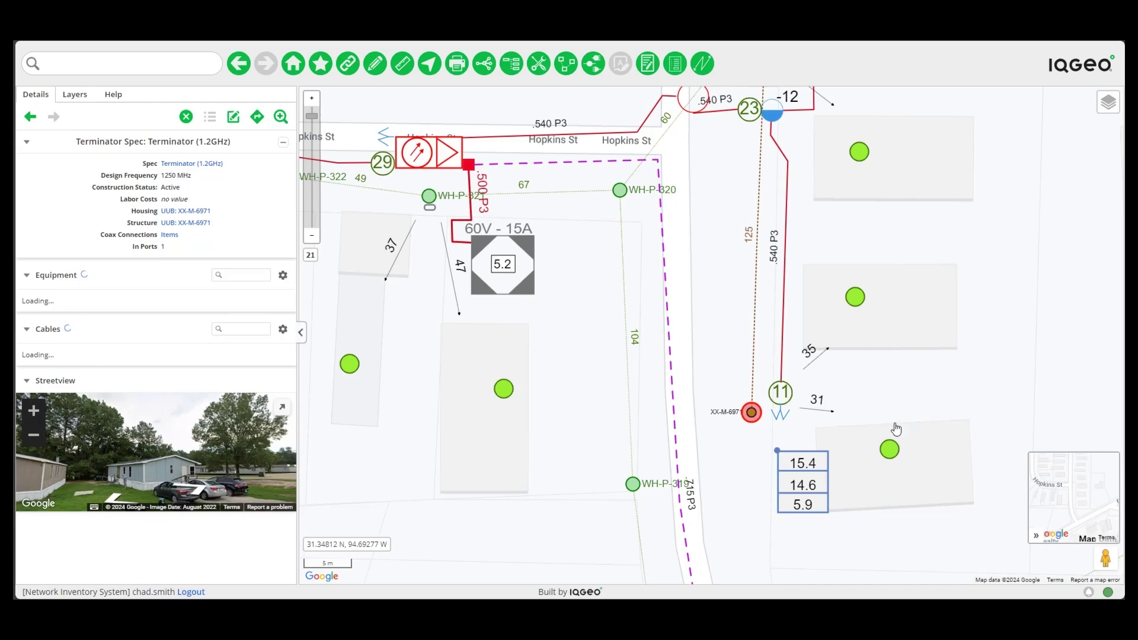
Pan over to Paul Ave and select pole WH-P-670.
{"action": "scroll", "coordinate": [881, 428], "scroll_direction": "down", "scroll_amount": 2}
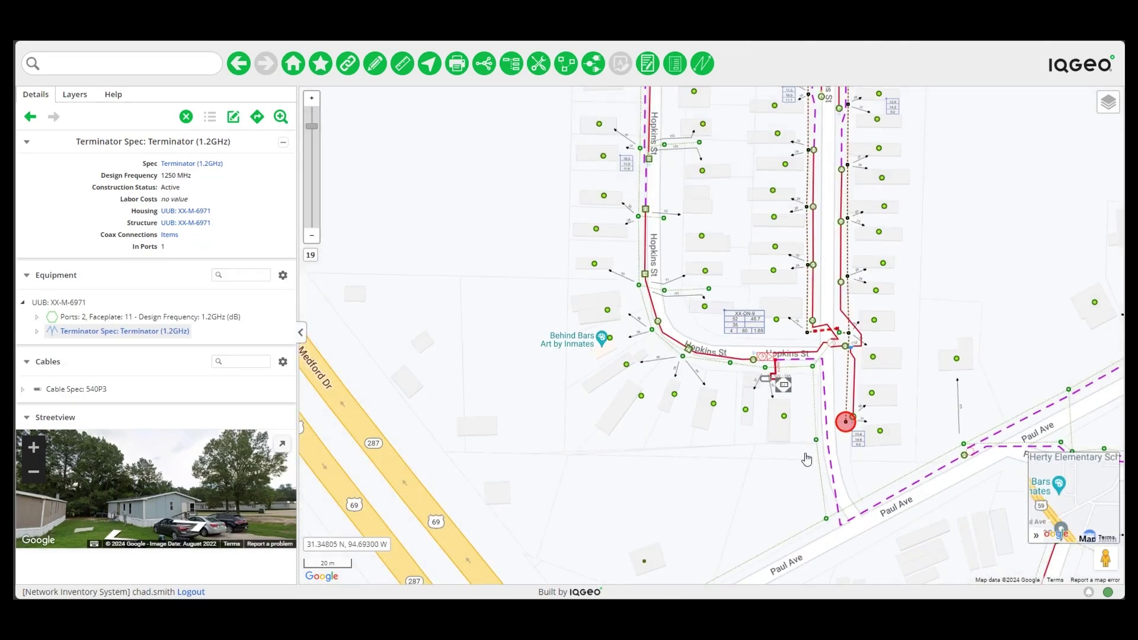
{"action": "left_click_drag", "start_coordinate": [658, 510], "coordinate": [950, 196]}
{"action": "left_click_drag", "start_coordinate": [638, 439], "coordinate": [899, 399]}
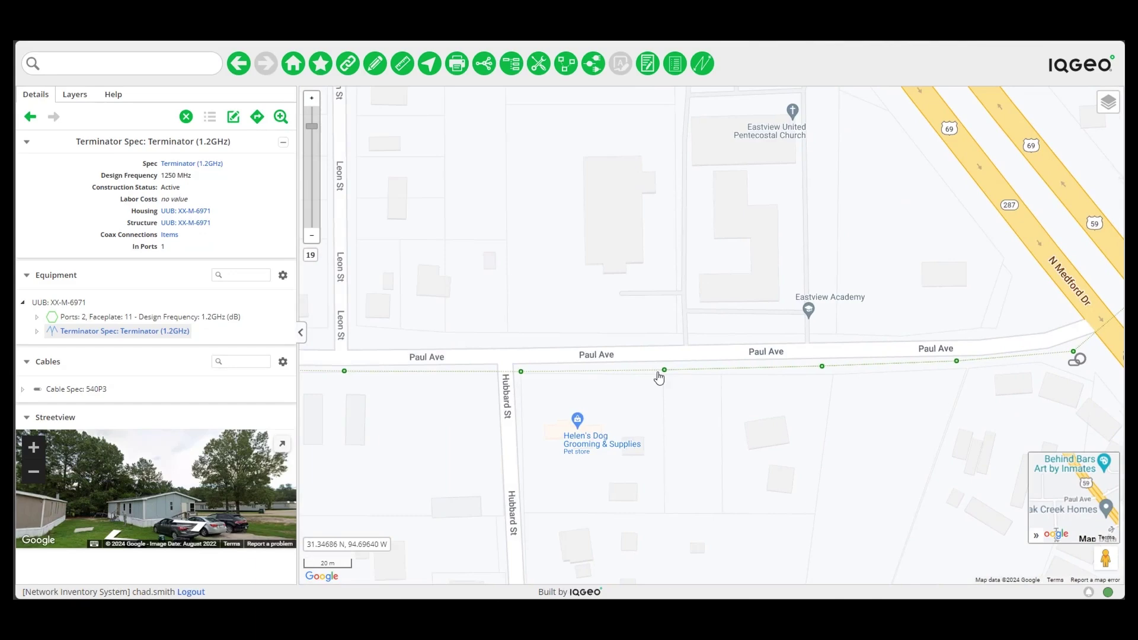
{"action": "scroll", "coordinate": [659, 376], "scroll_direction": "up", "scroll_amount": 1}
{"action": "left_click_drag", "start_coordinate": [724, 450], "coordinate": [679, 439]}
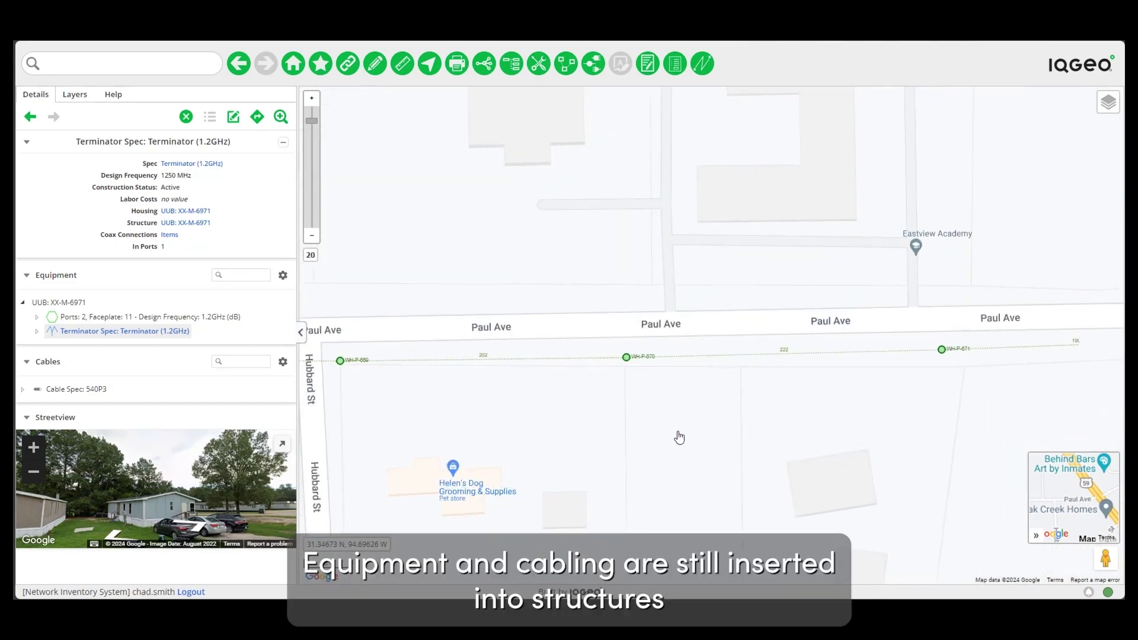
{"action": "left_click", "coordinate": [628, 363]}
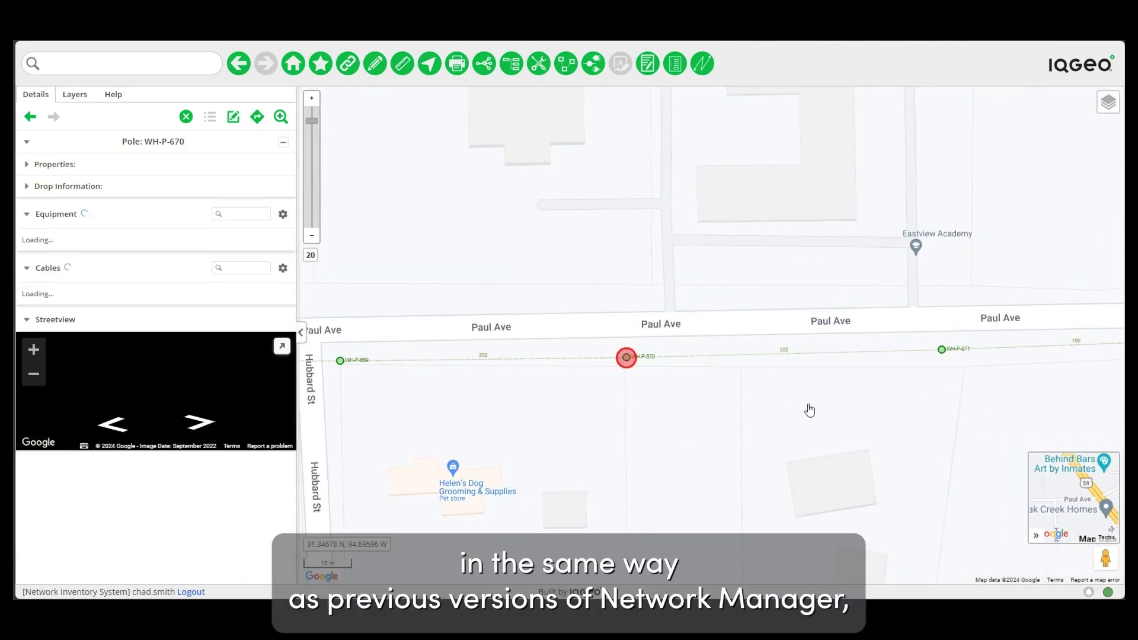
{"action": "left_click_drag", "start_coordinate": [808, 409], "coordinate": [686, 409]}
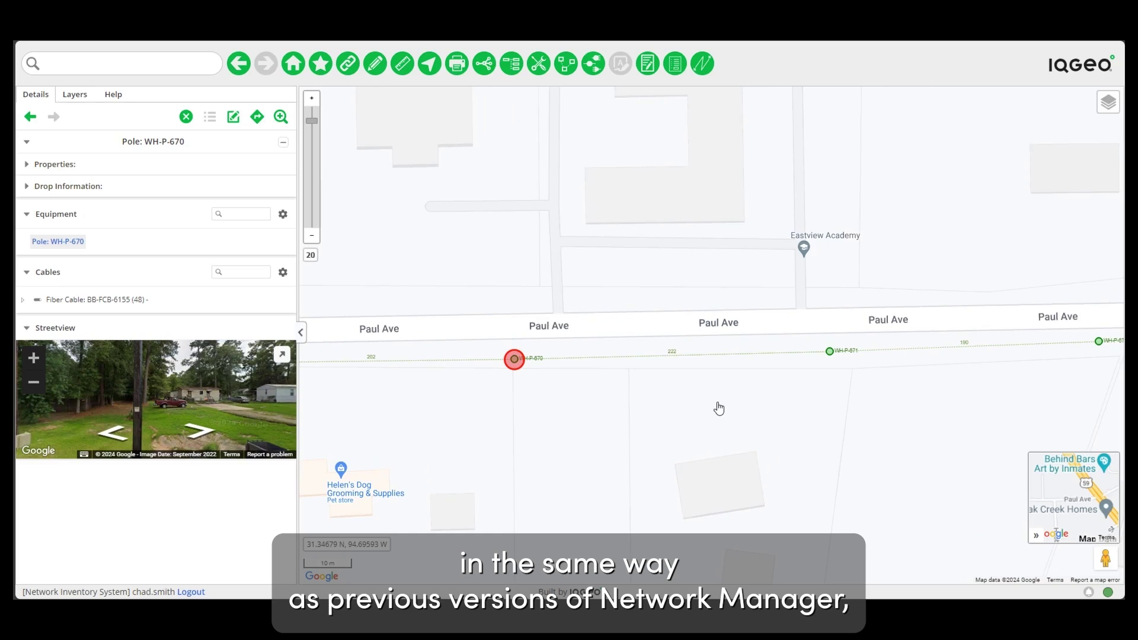
Add a GM 4 Port Node optical node housed in pole WH-P-670.
{"action": "right_click", "coordinate": [64, 249]}
{"action": "mouse_move", "coordinate": [71, 263]}
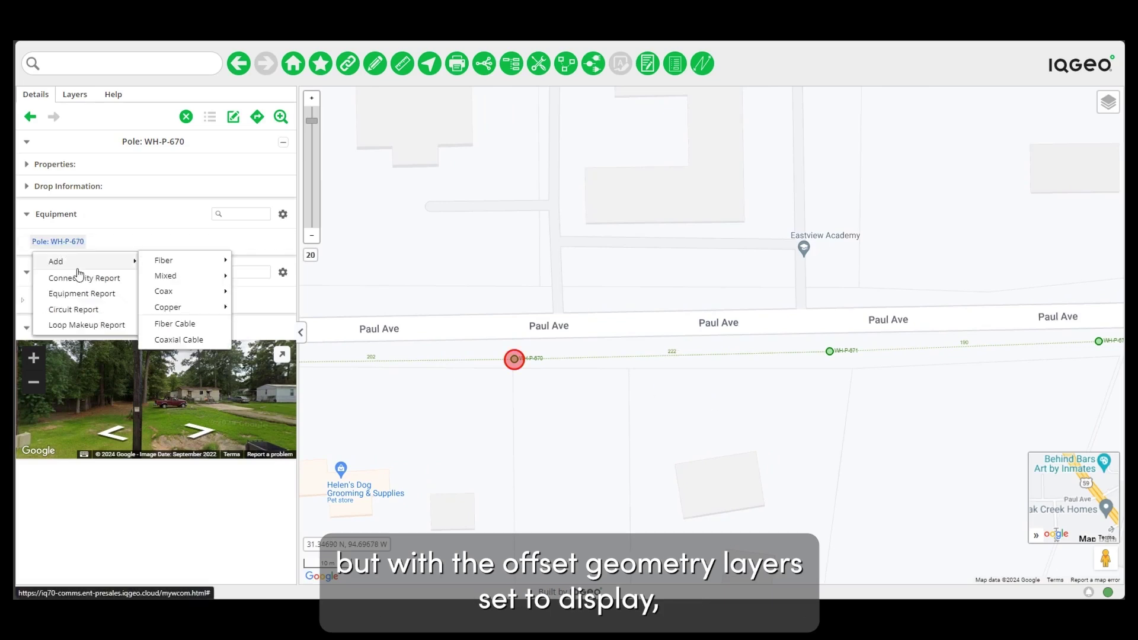
{"action": "mouse_move", "coordinate": [192, 294]}
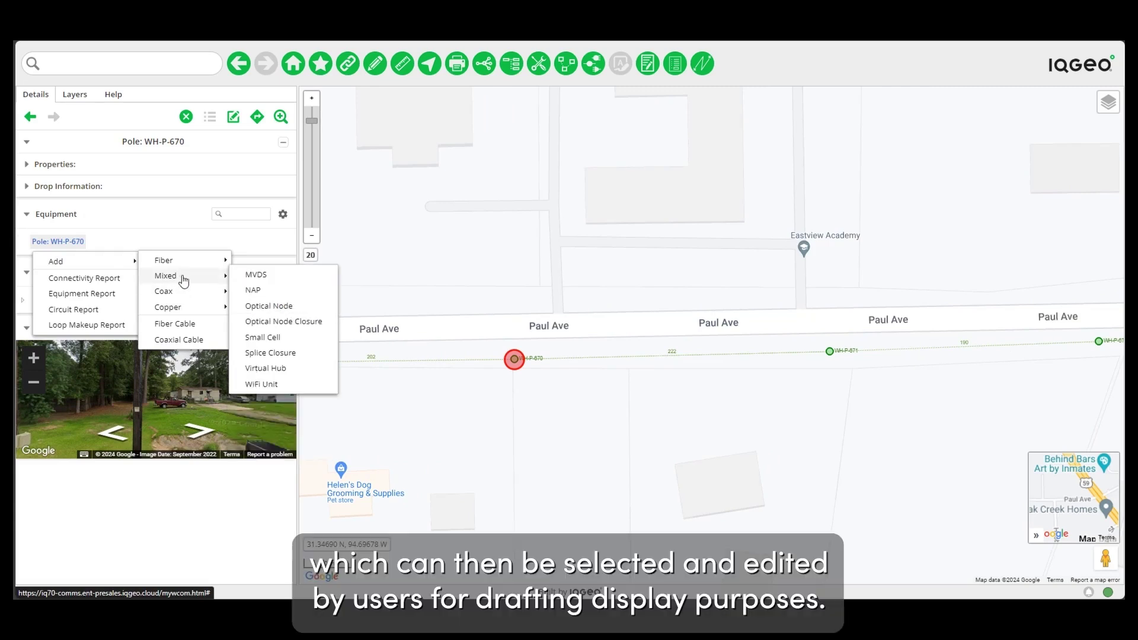
{"action": "left_click", "coordinate": [273, 305]}
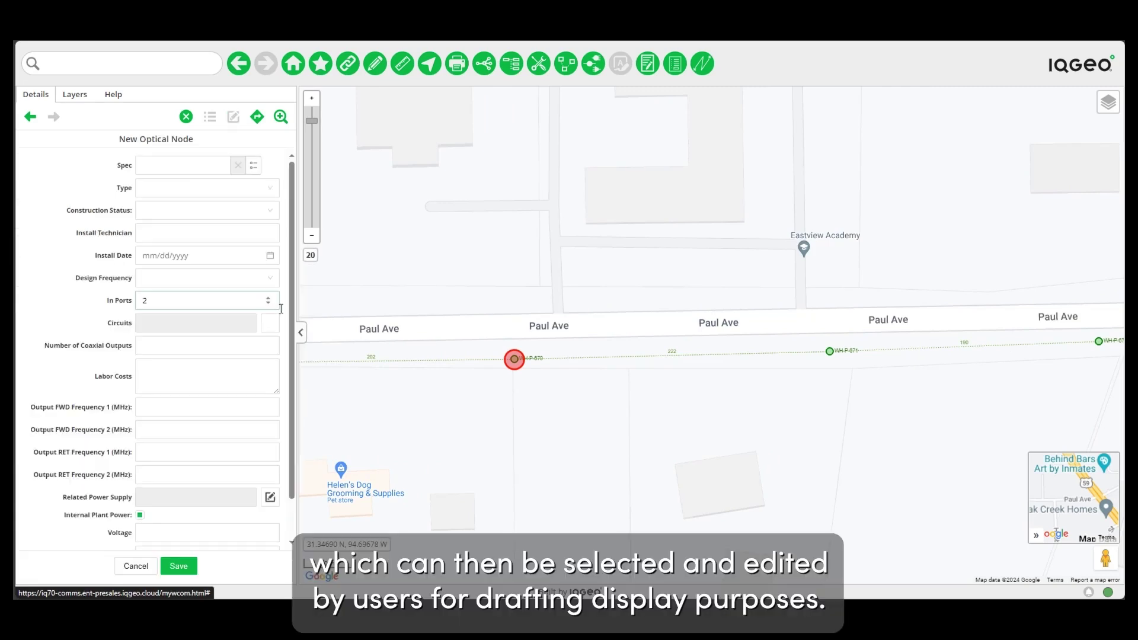
{"action": "left_click", "coordinate": [253, 165]}
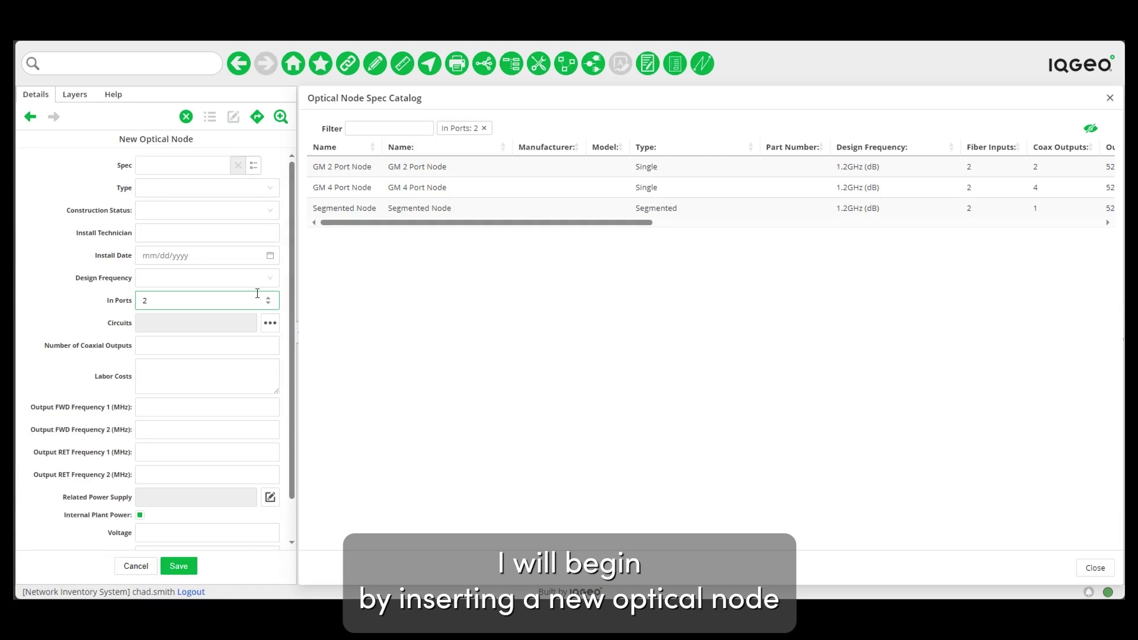
{"action": "left_click", "coordinate": [385, 187]}
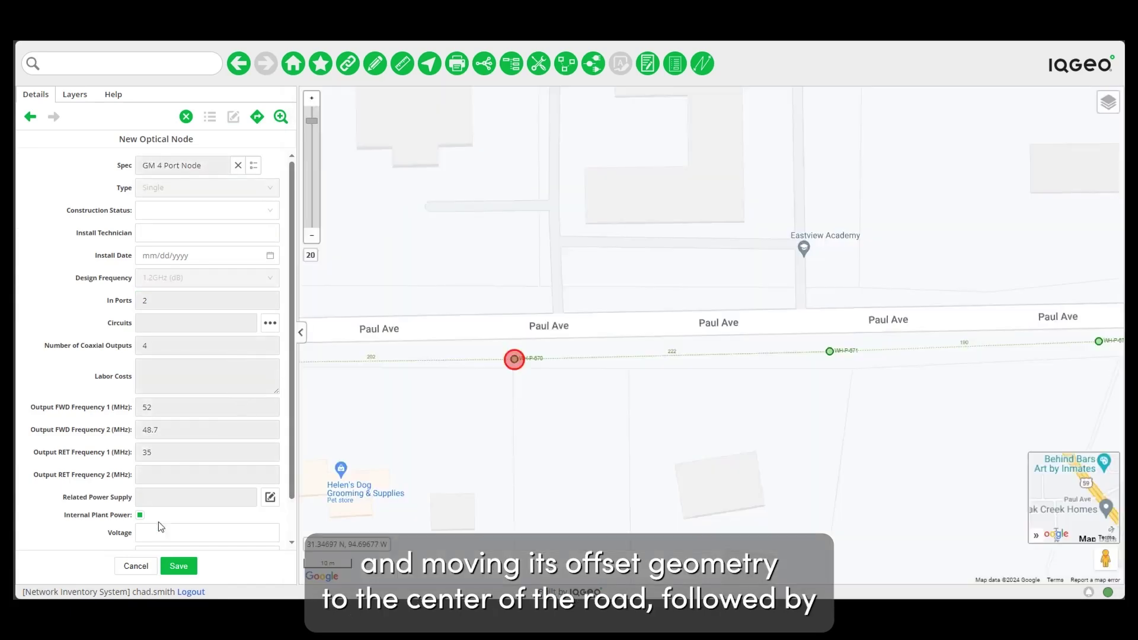
{"action": "left_click", "coordinate": [179, 565]}
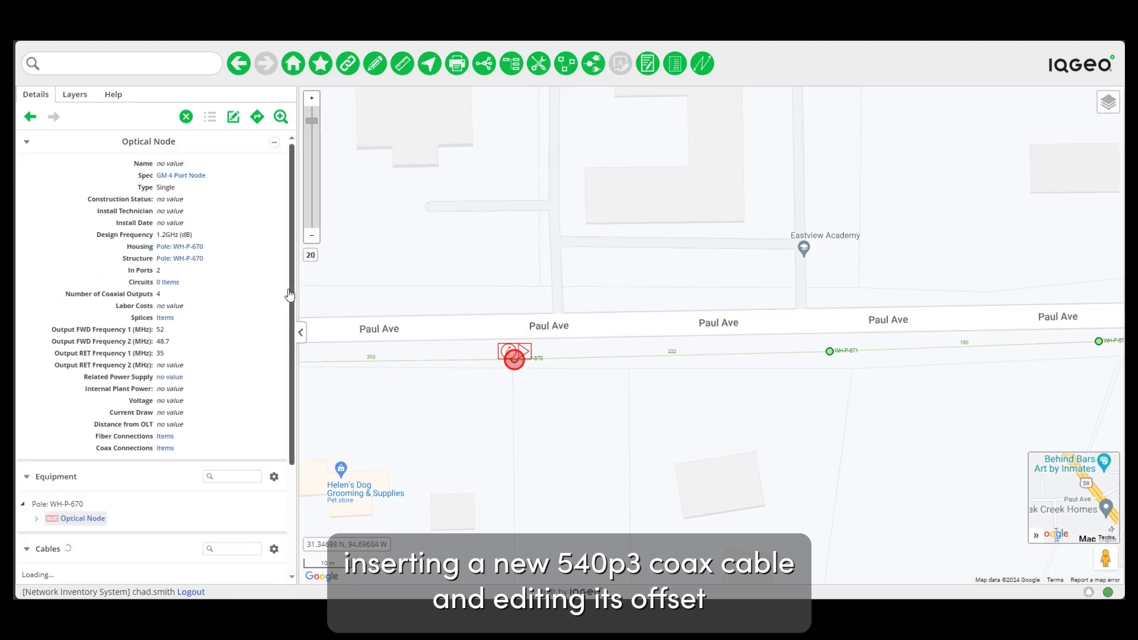
Move optical node XX-ON-15's offset symbol above pole WH-P-670 and save.
{"action": "left_click", "coordinate": [233, 116]}
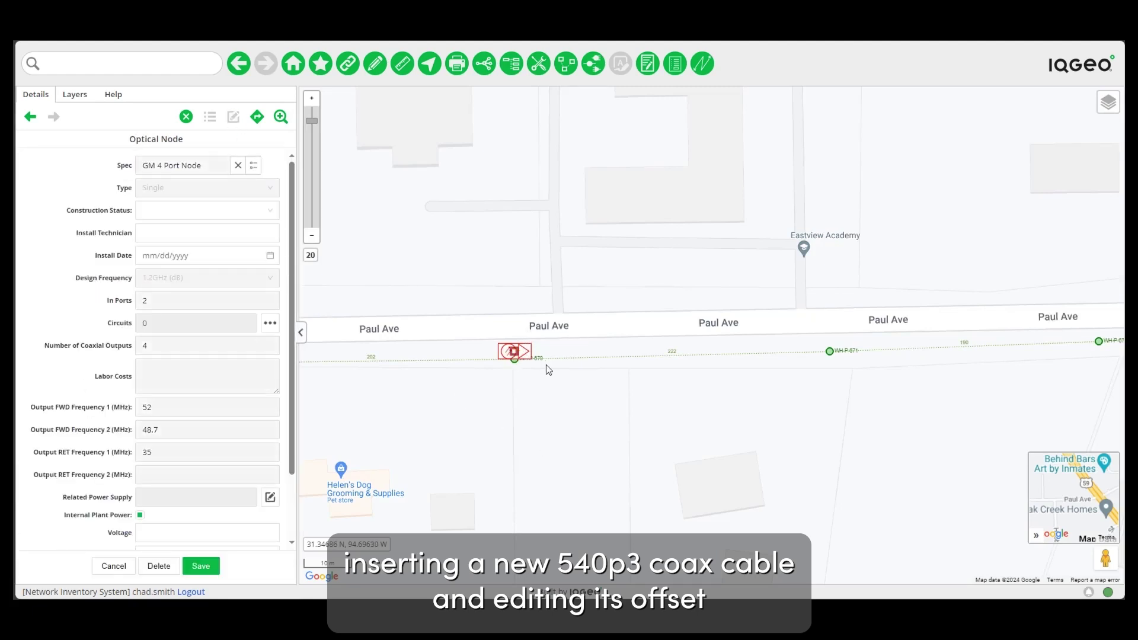
{"action": "left_click_drag", "start_coordinate": [515, 352], "coordinate": [515, 332]}
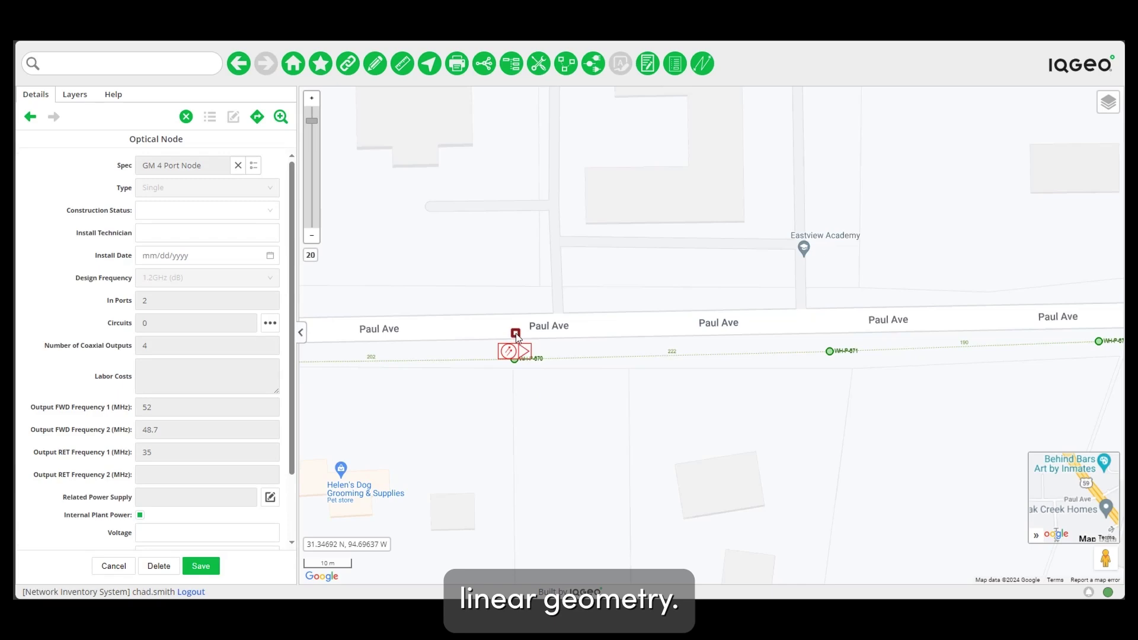
{"action": "left_click", "coordinate": [201, 566]}
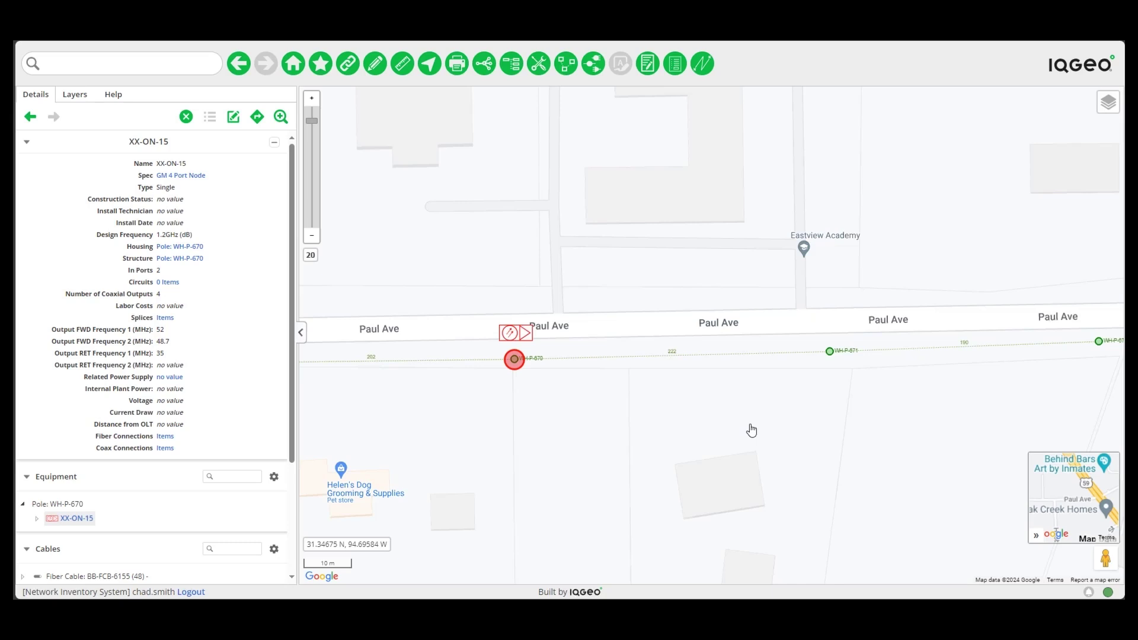
{"action": "left_click_drag", "start_coordinate": [751, 430], "coordinate": [681, 432]}
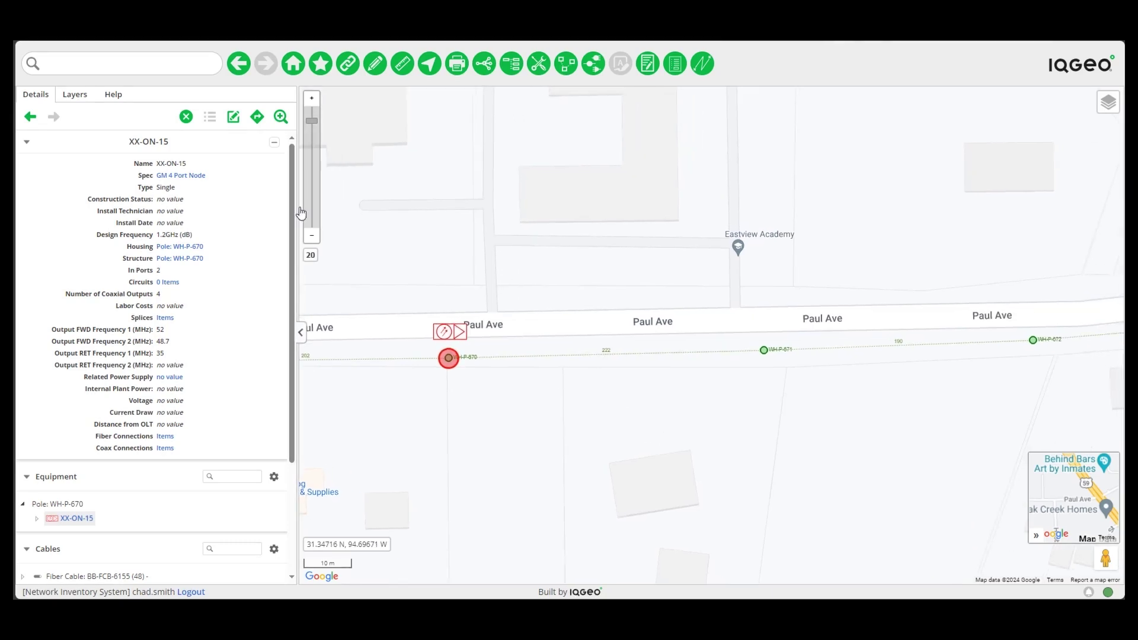
Draw a new 540P3 Coax cable from pole WH-P-670 to pole WH-P-671.
{"action": "left_click", "coordinate": [595, 64]}
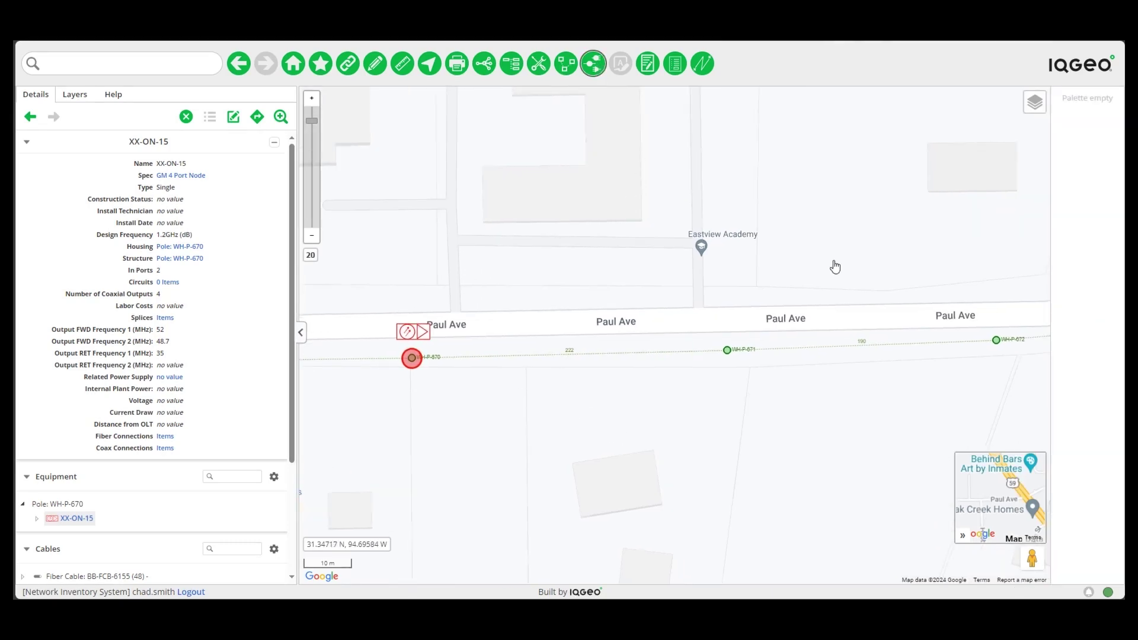
{"action": "left_click", "coordinate": [845, 273]}
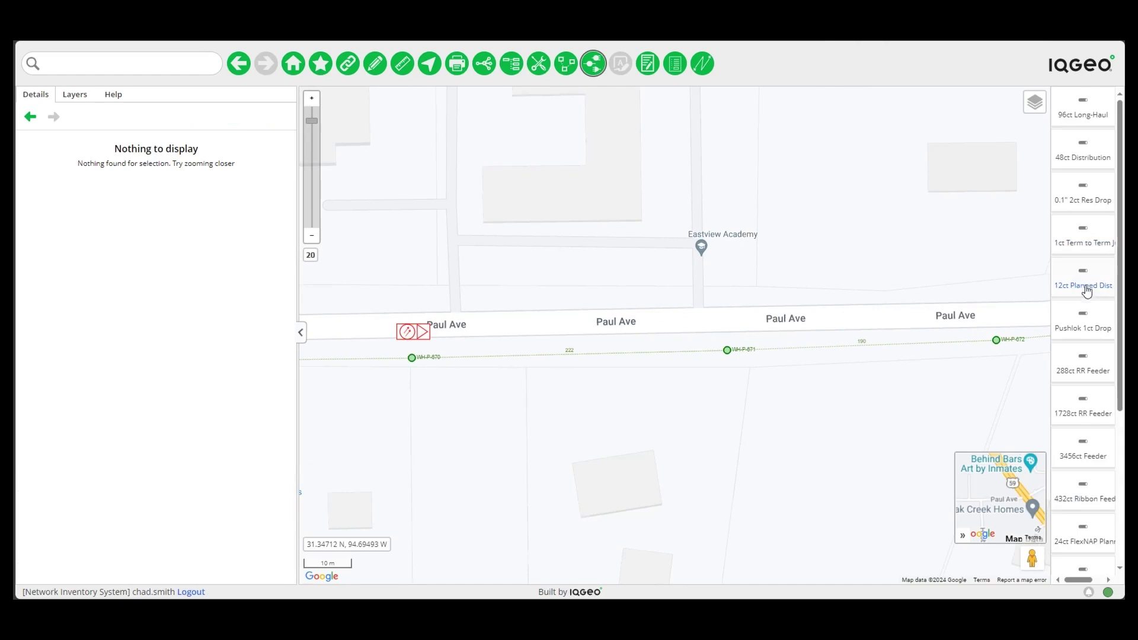
{"action": "scroll", "coordinate": [1087, 297], "scroll_direction": "down", "scroll_amount": 4}
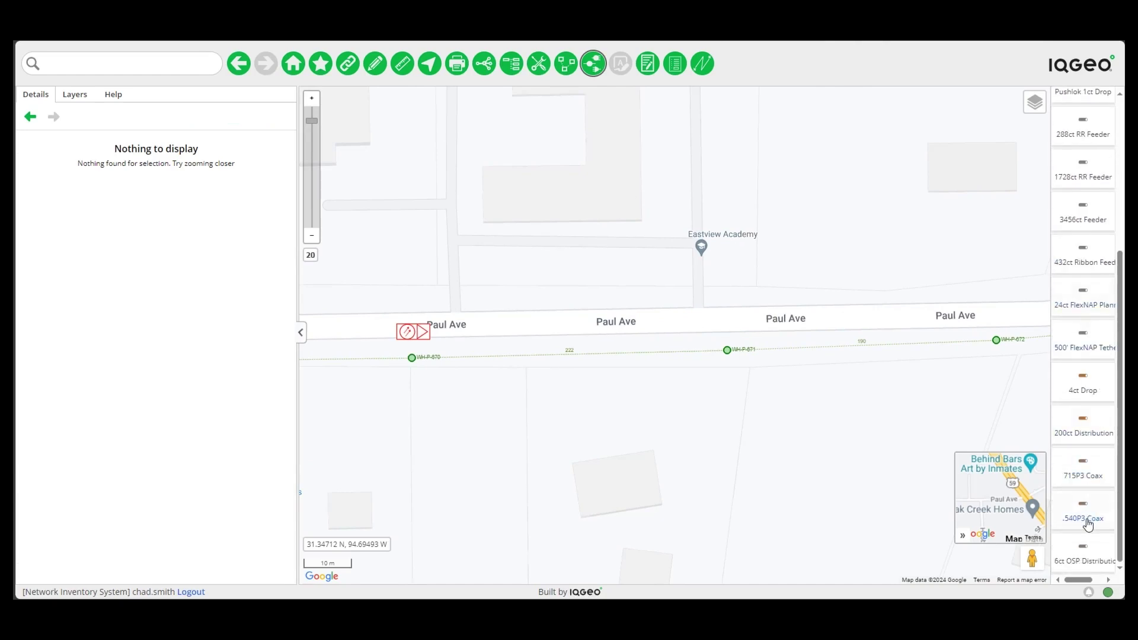
{"action": "left_click", "coordinate": [1084, 520]}
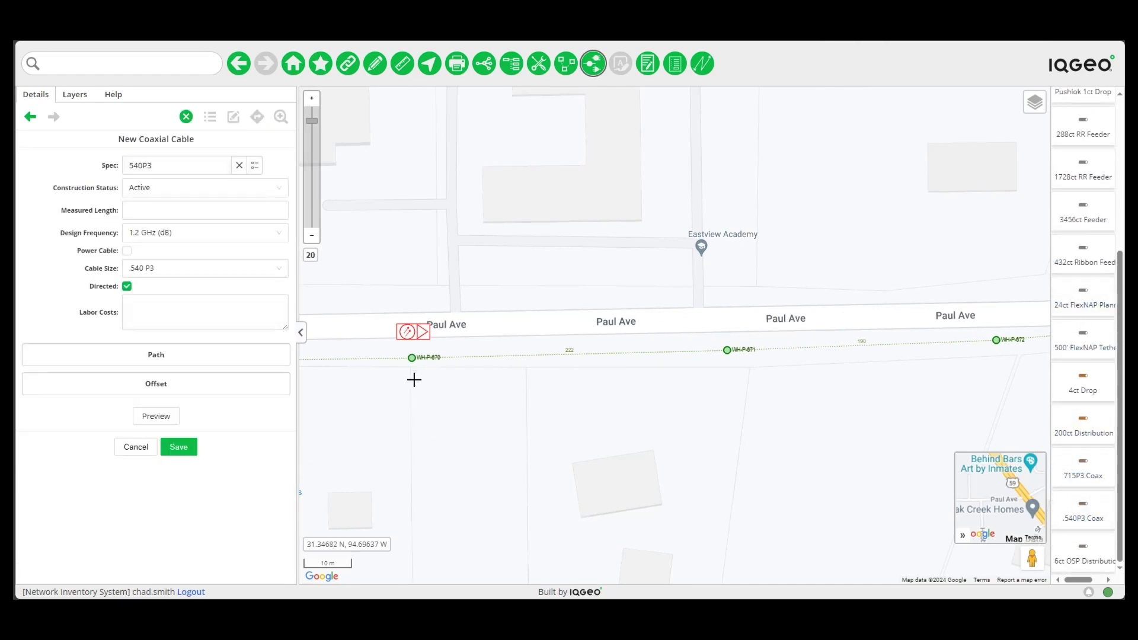
{"action": "left_click", "coordinate": [411, 359]}
{"action": "left_click", "coordinate": [727, 350]}
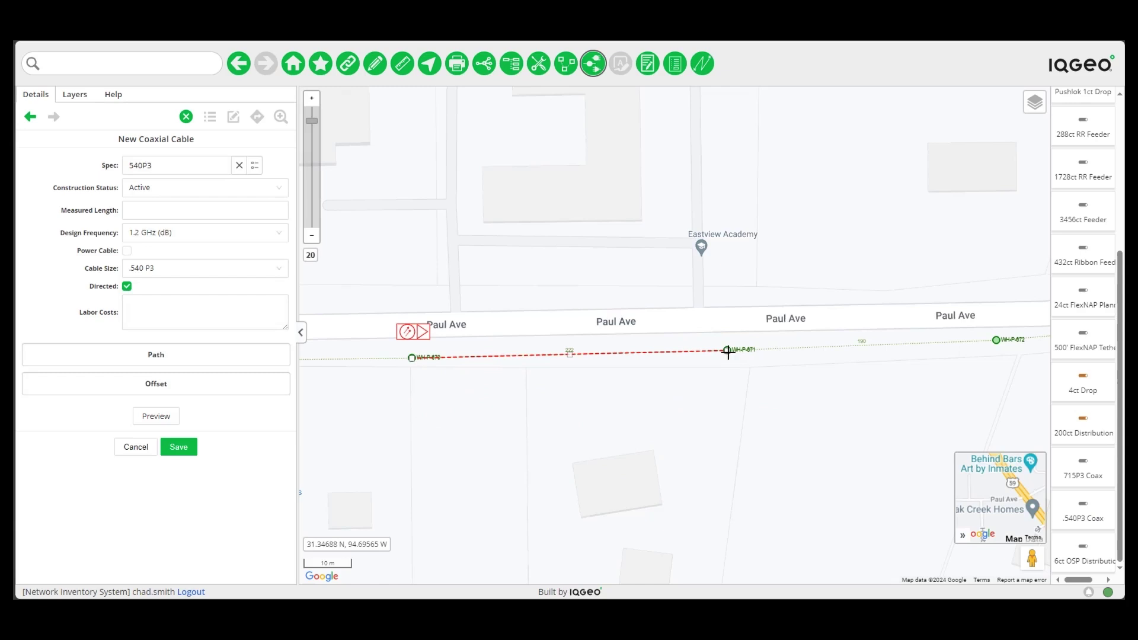
{"action": "left_click", "coordinate": [728, 351]}
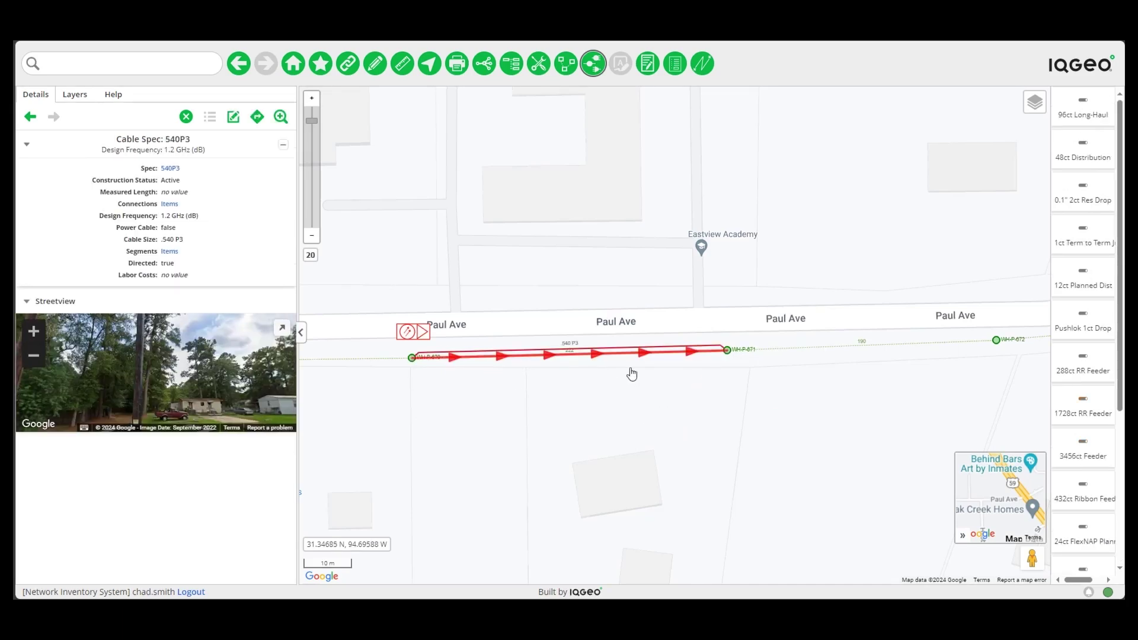
Drag the new cable's offset endpoints up onto Paul Ave beside node XX-ON-15, then save.
{"action": "left_click", "coordinate": [233, 118]}
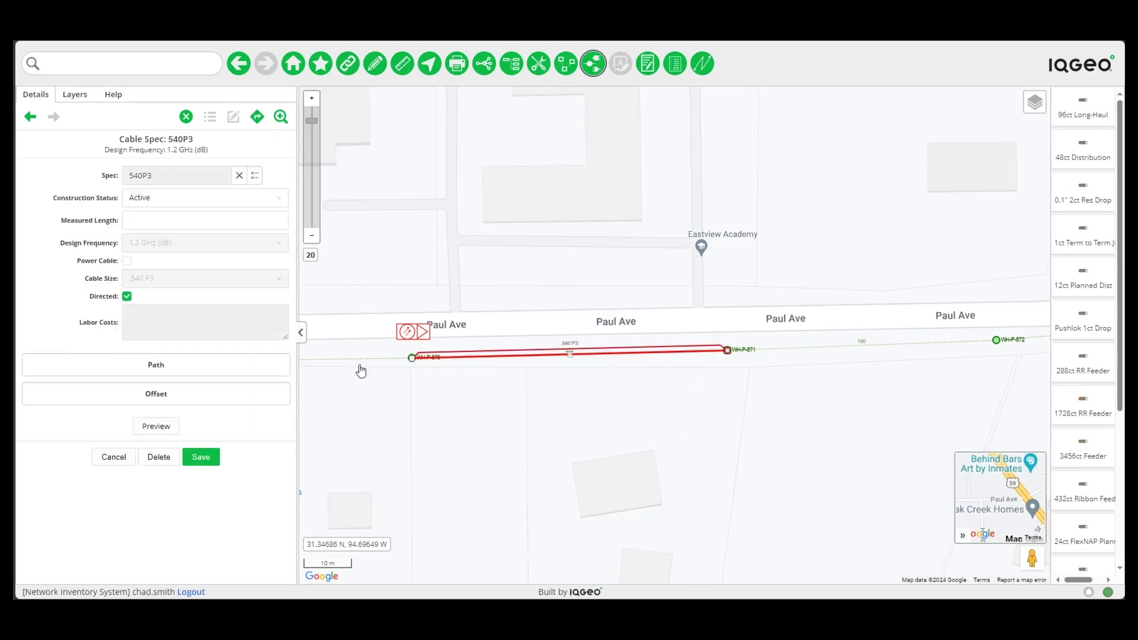
{"action": "left_click", "coordinate": [166, 396]}
{"action": "left_click_drag", "start_coordinate": [421, 358], "coordinate": [413, 358]}
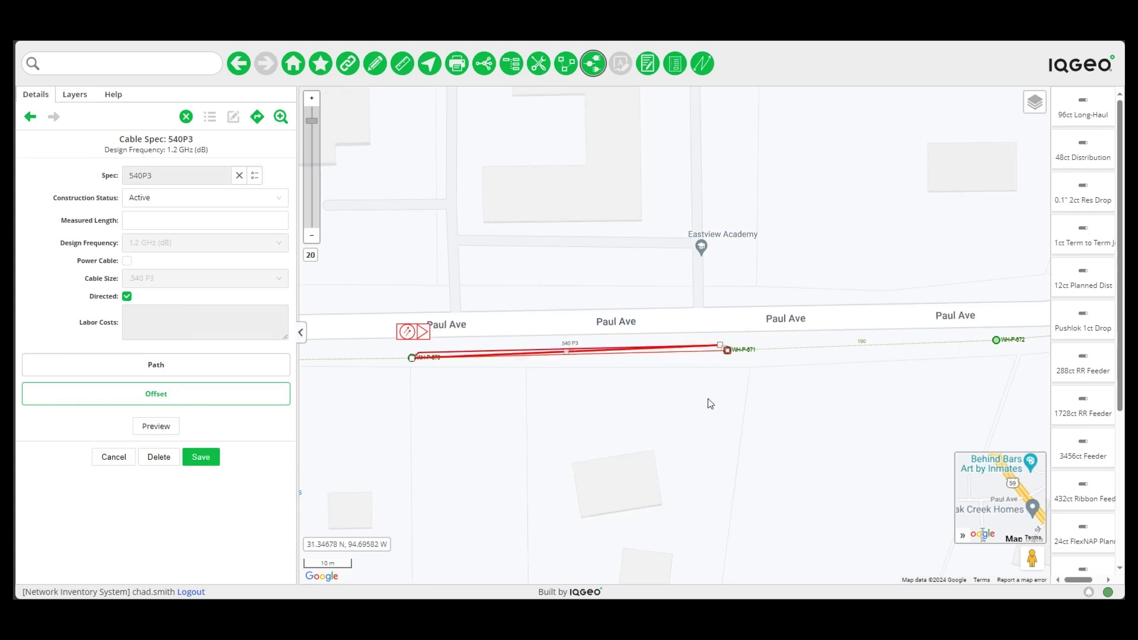
{"action": "left_click_drag", "start_coordinate": [722, 346], "coordinate": [727, 350]}
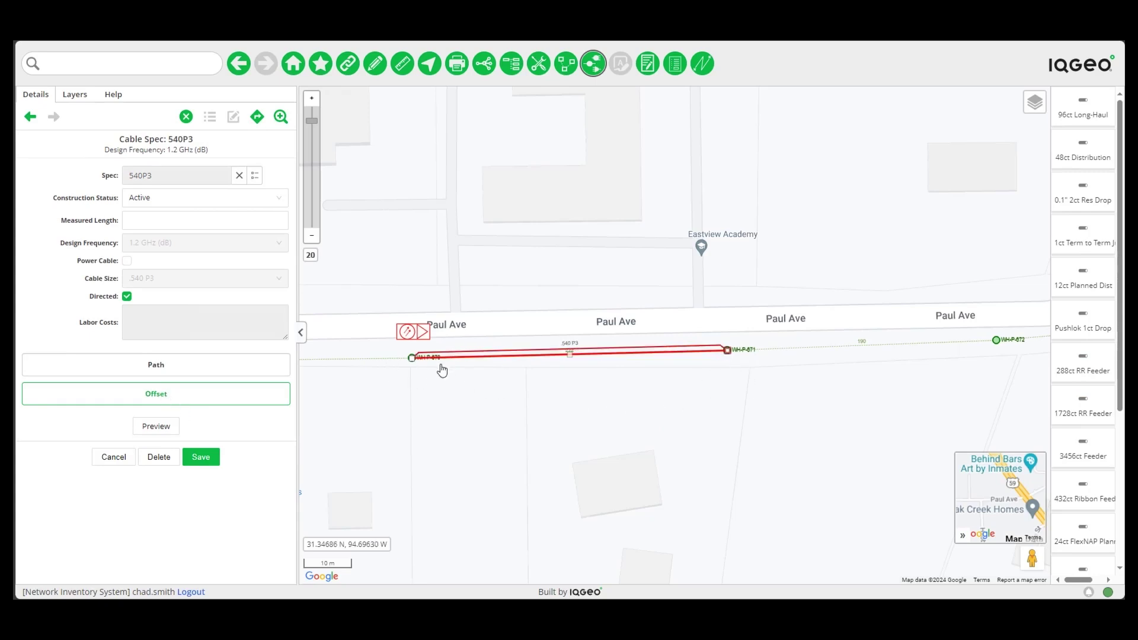
{"action": "left_click_drag", "start_coordinate": [413, 360], "coordinate": [433, 336]}
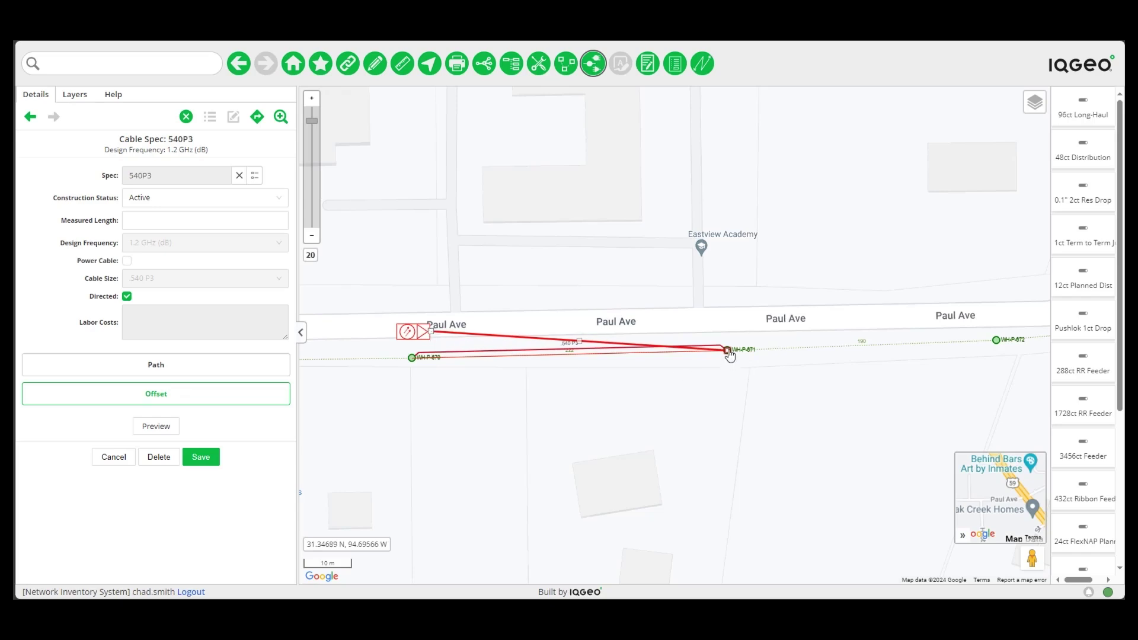
{"action": "left_click_drag", "start_coordinate": [727, 350], "coordinate": [727, 324]}
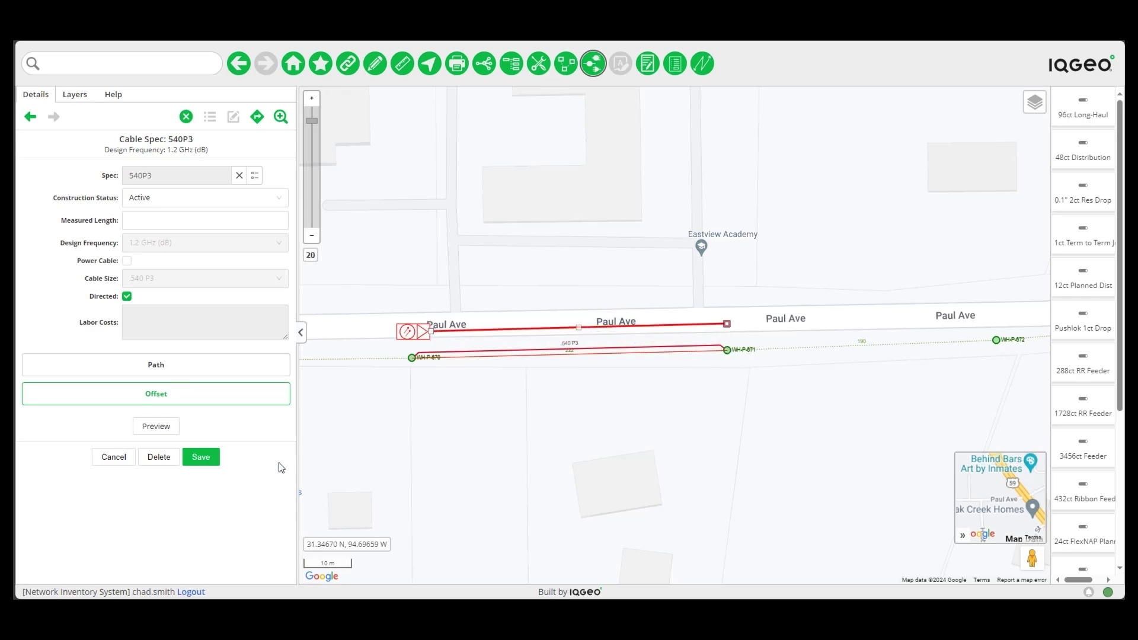
{"action": "left_click", "coordinate": [201, 456]}
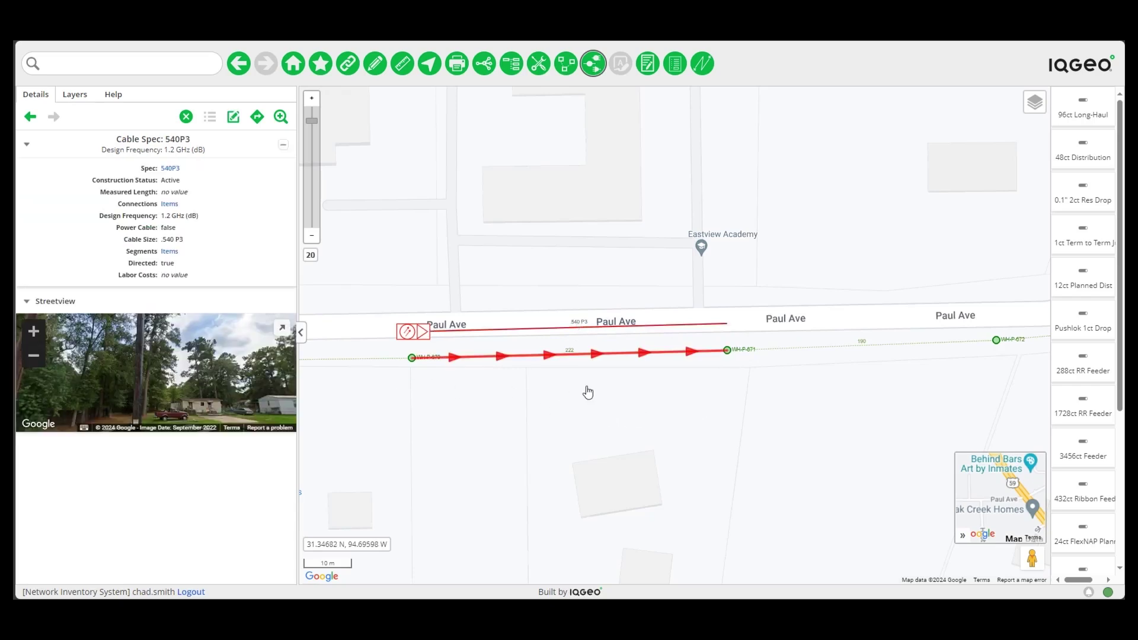
Clear the cable selection and turn off the Coax Offset Group layer.
{"action": "left_click", "coordinate": [73, 95]}
{"action": "right_click", "coordinate": [547, 193]}
{"action": "left_click", "coordinate": [563, 209]}
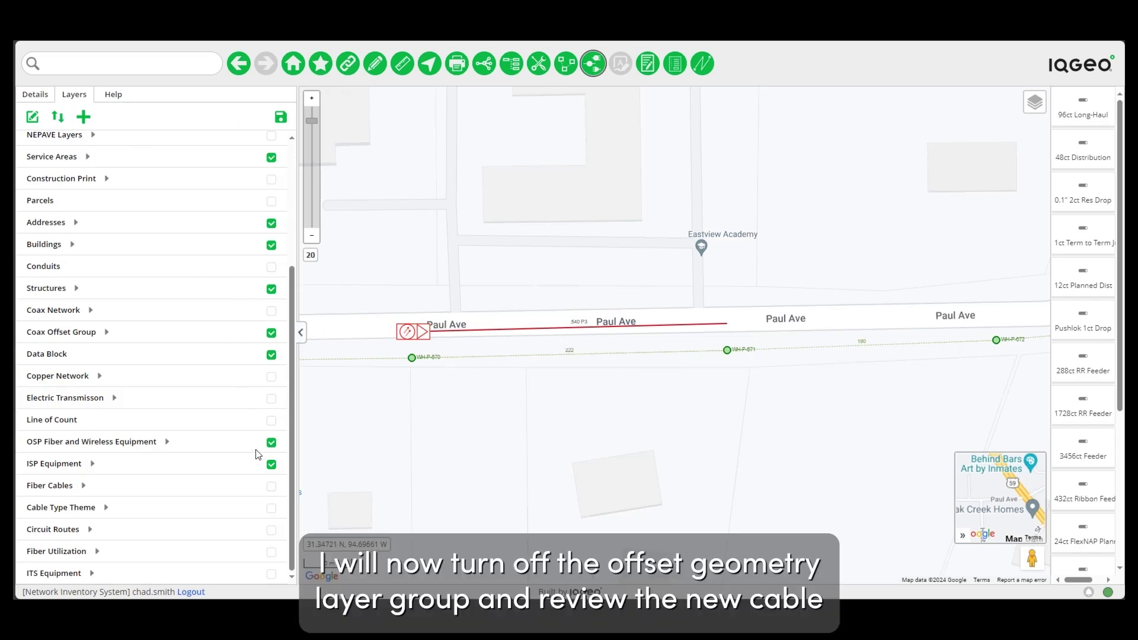
{"action": "left_click", "coordinate": [271, 332]}
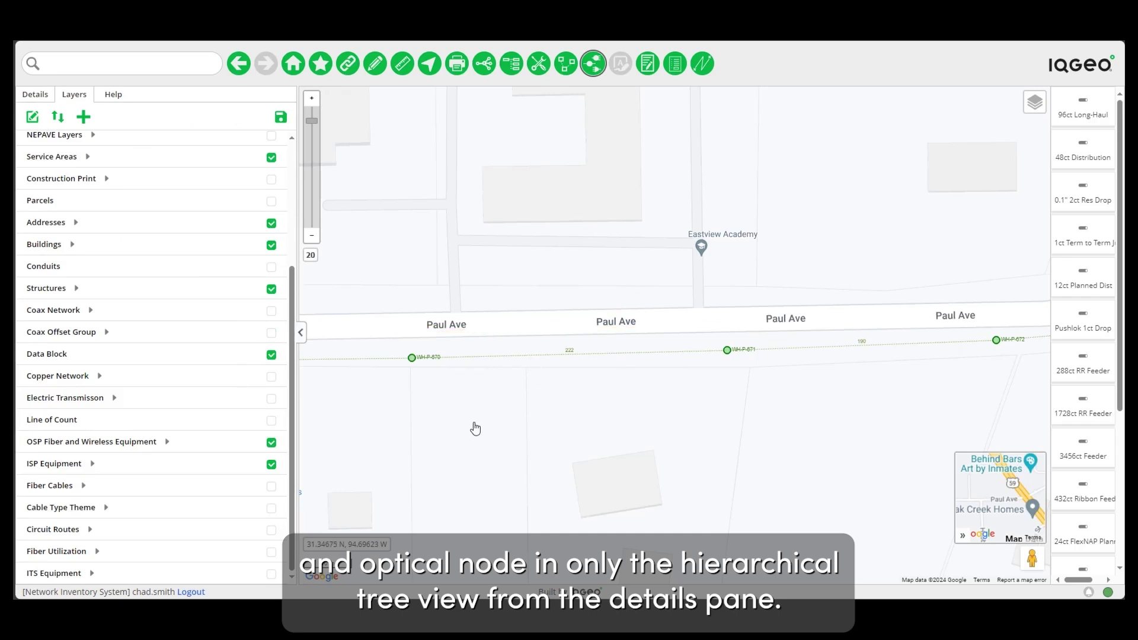
Check the WH-P-670 to WH-P-671 route, then select pole WH-P-670 and expand XX-ON-15.
{"action": "left_click", "coordinate": [504, 358]}
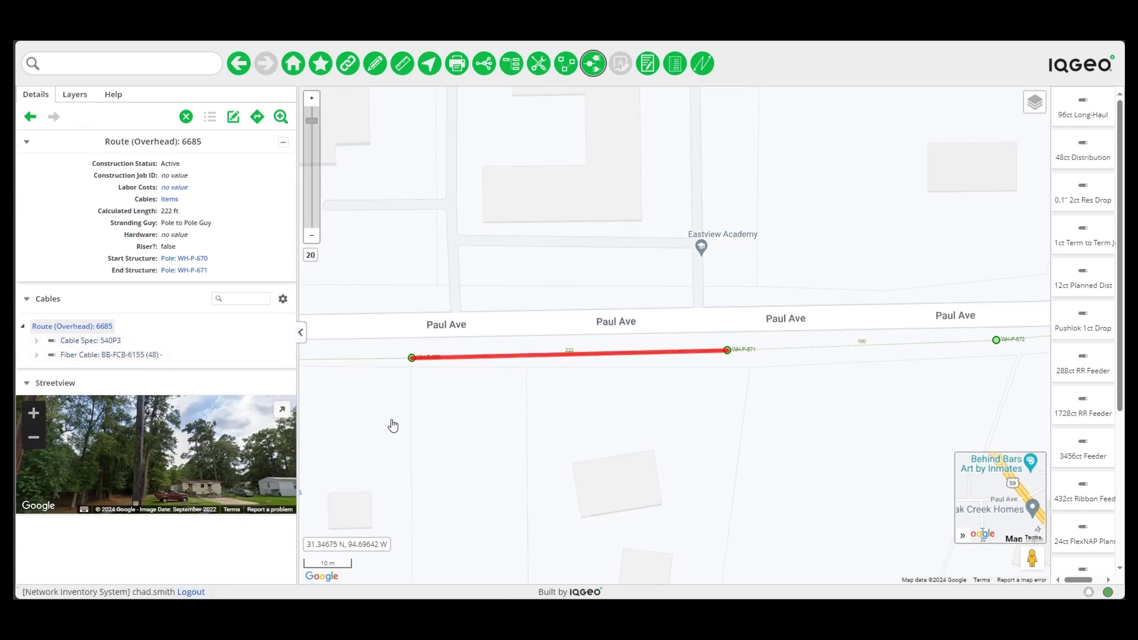
{"action": "left_click", "coordinate": [418, 375]}
{"action": "left_click", "coordinate": [418, 372]}
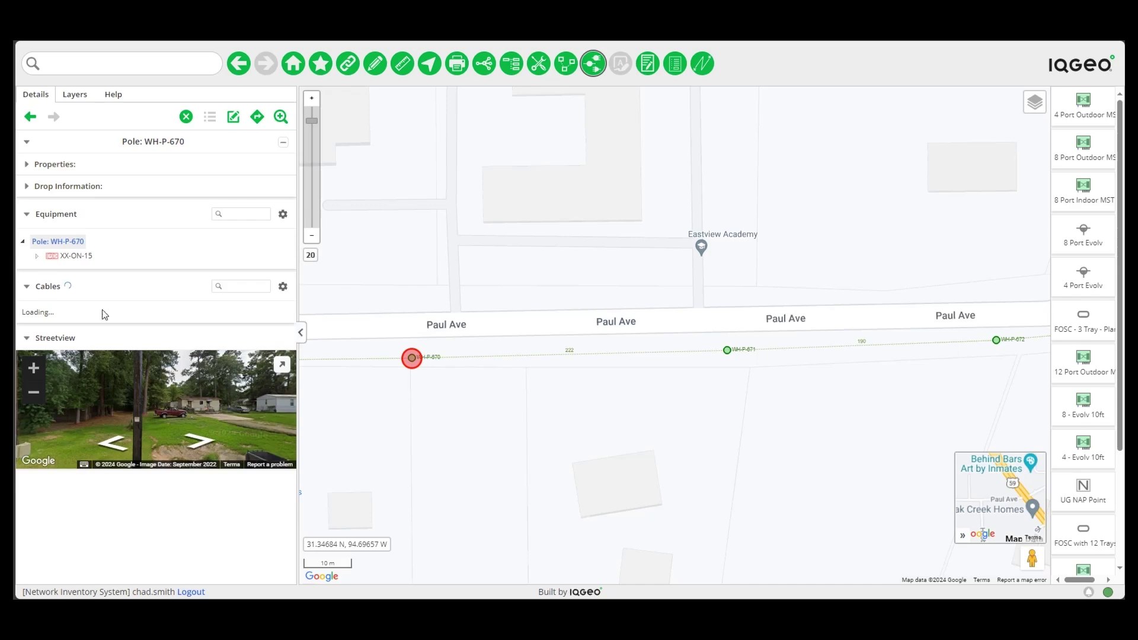
{"action": "left_click", "coordinate": [33, 257]}
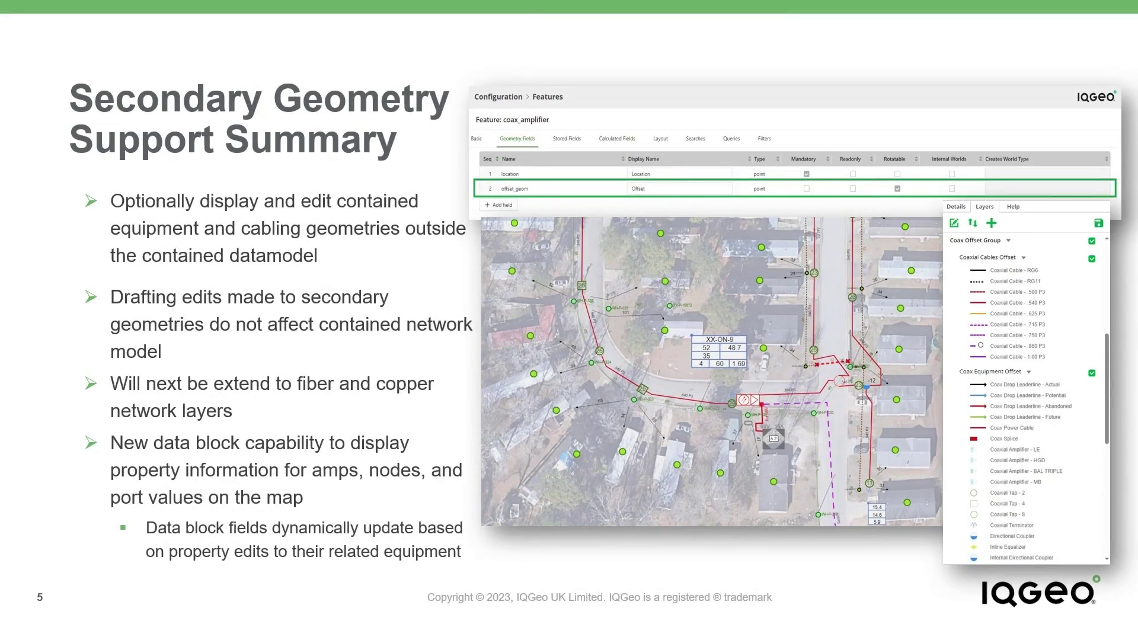